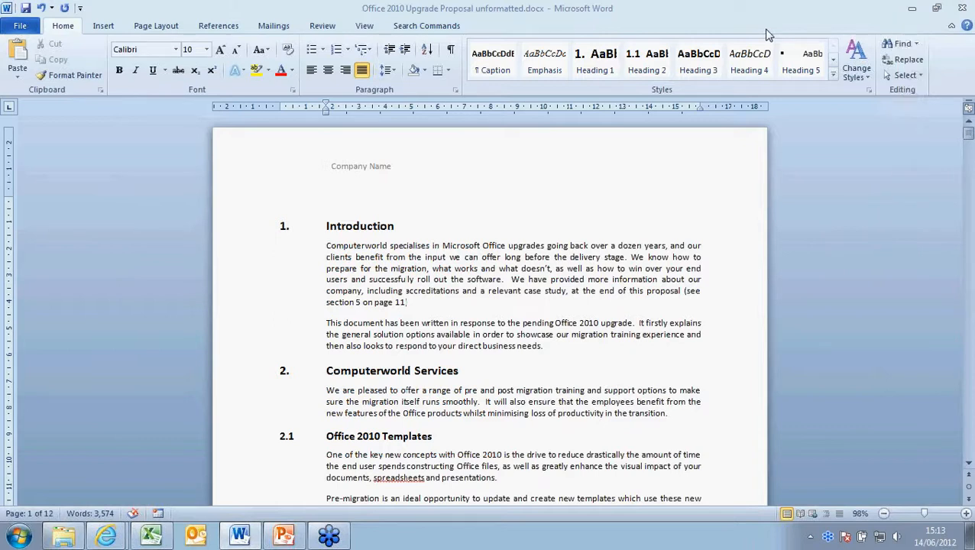
click(850, 73)
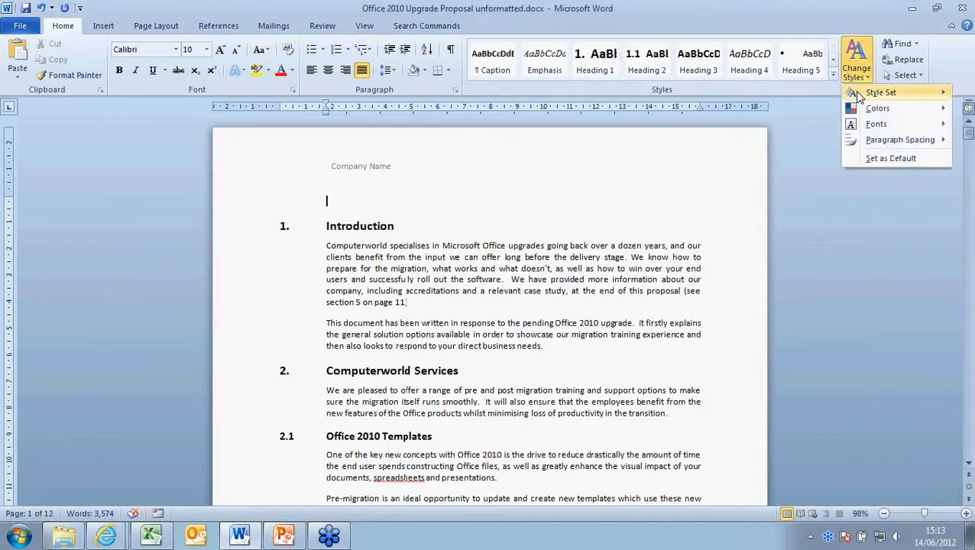
mouse_move(859, 92)
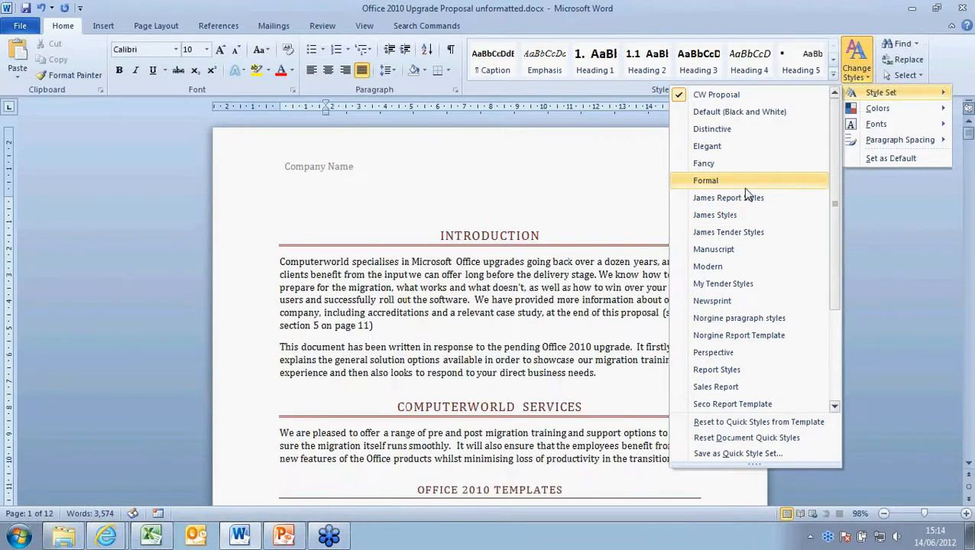
click(575, 225)
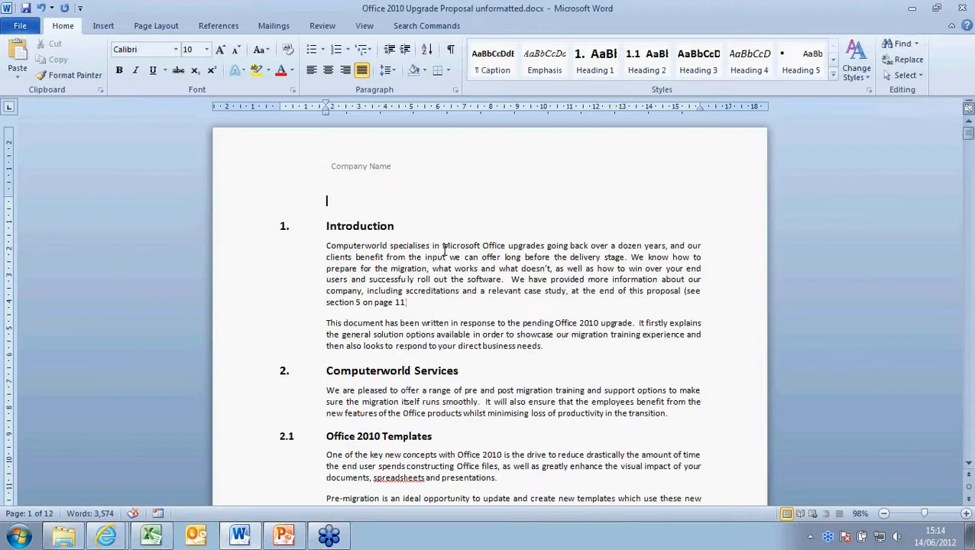
Show the navigation pane and use its headings to jump through the document as far as the Learning Sparks section
click(364, 26)
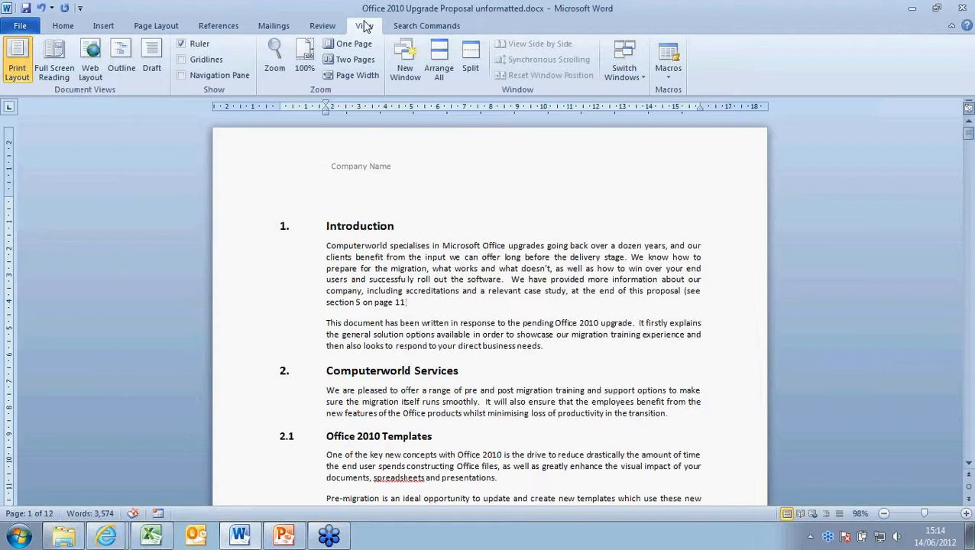
click(243, 79)
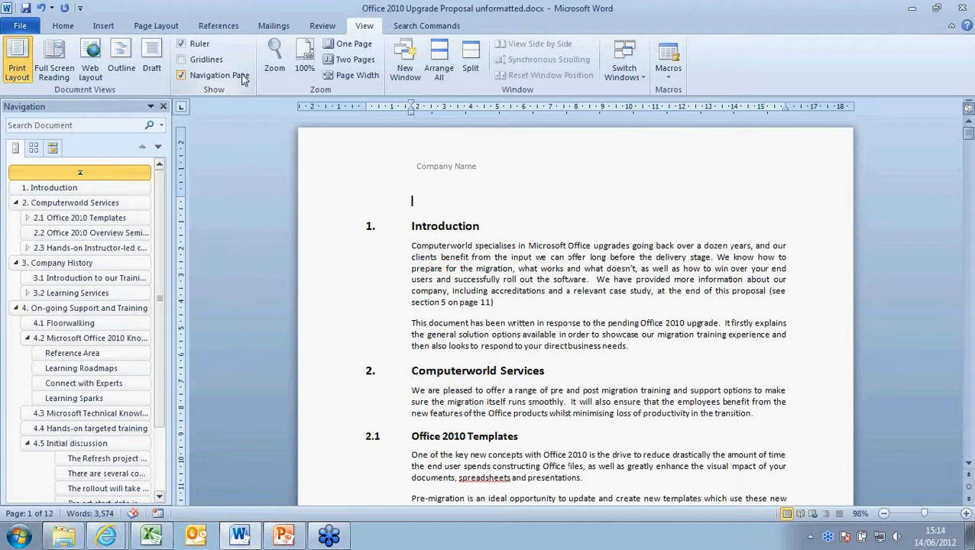
click(128, 236)
click(114, 278)
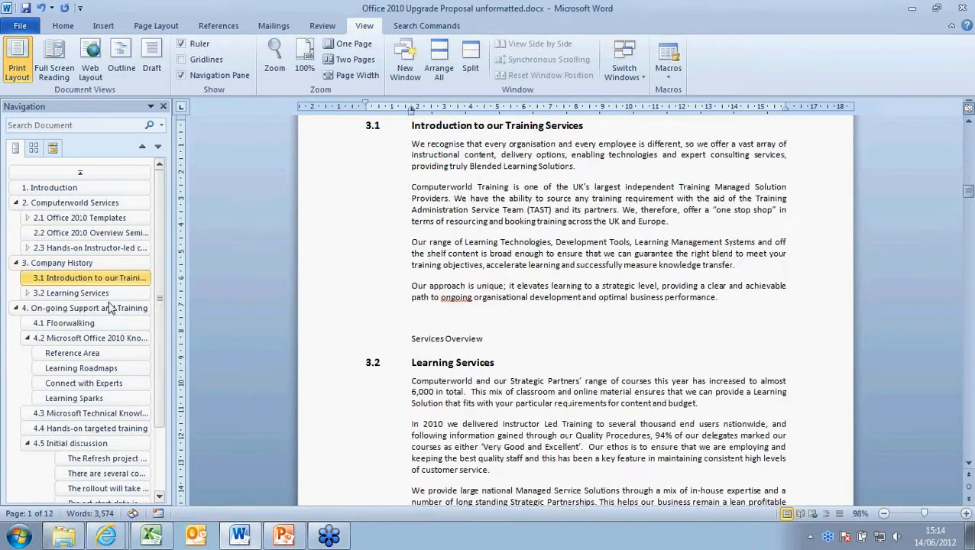
click(107, 338)
click(99, 398)
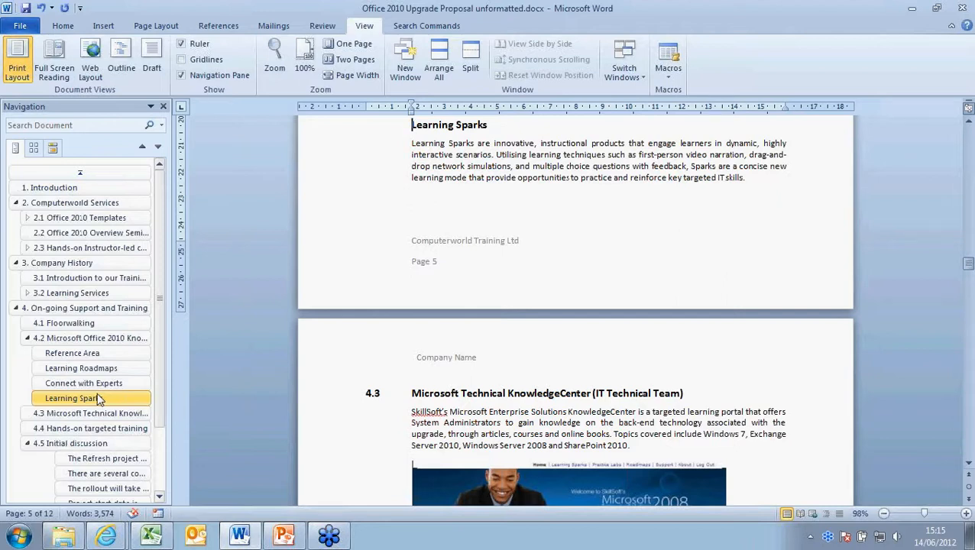
Collapse the On-going Support and Training headings and move that whole section ahead of Company History
click(27, 338)
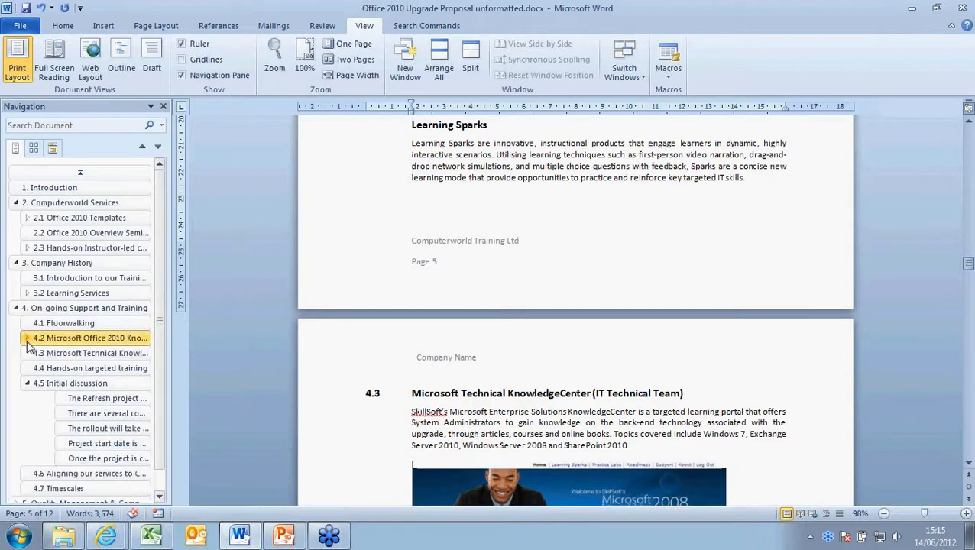
click(14, 309)
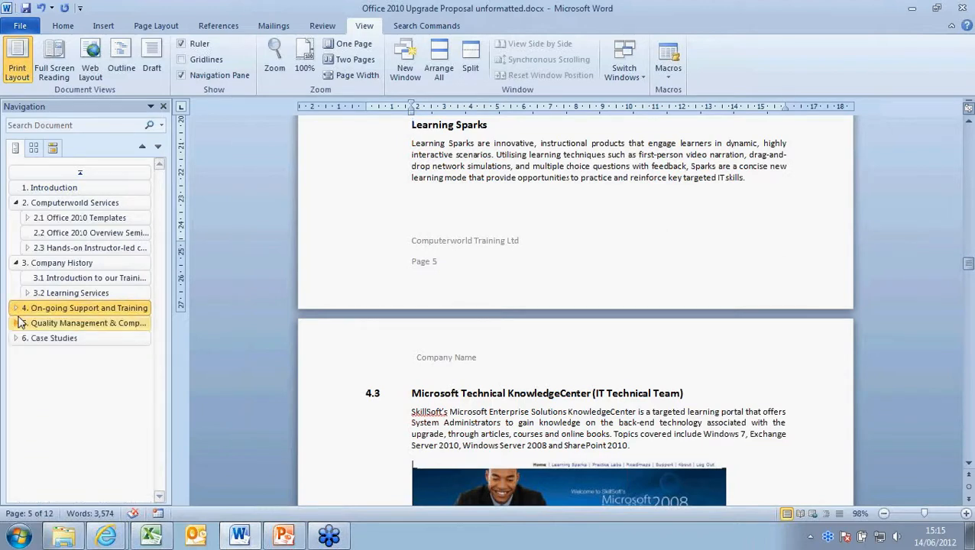
drag(42, 313, 51, 260)
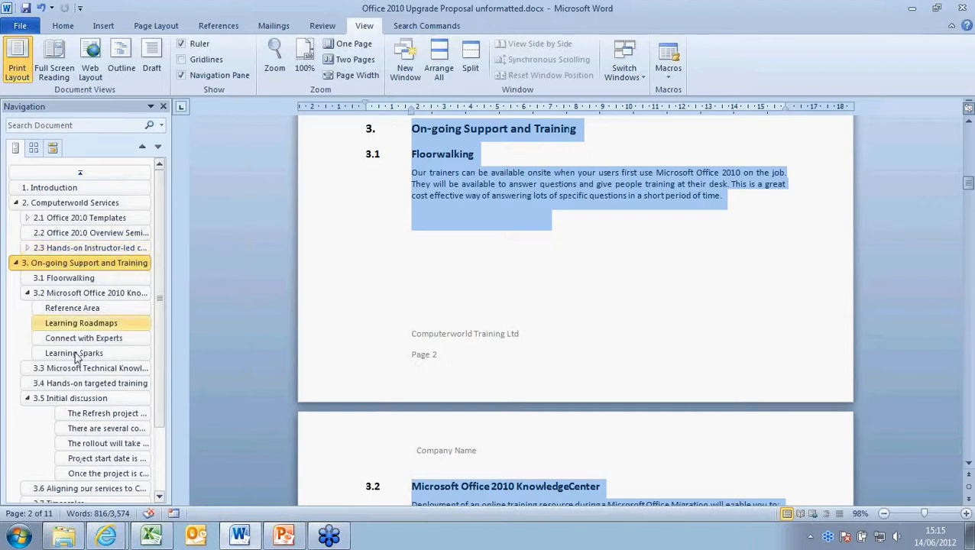
Move the Microsoft Technical KnowledgeCenter section to the end of Computerworld Services and collapse the Computerworld Services headings
drag(76, 300, 77, 260)
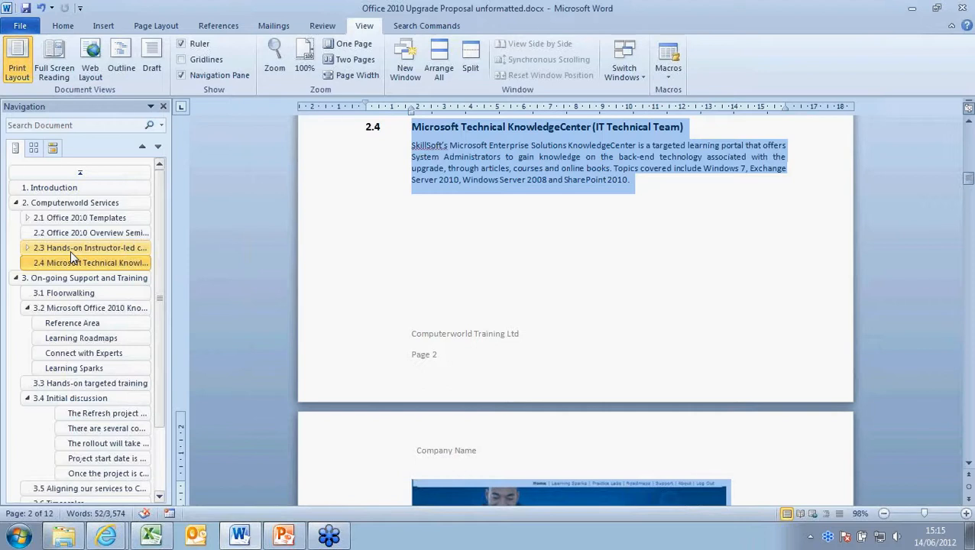
click(27, 248)
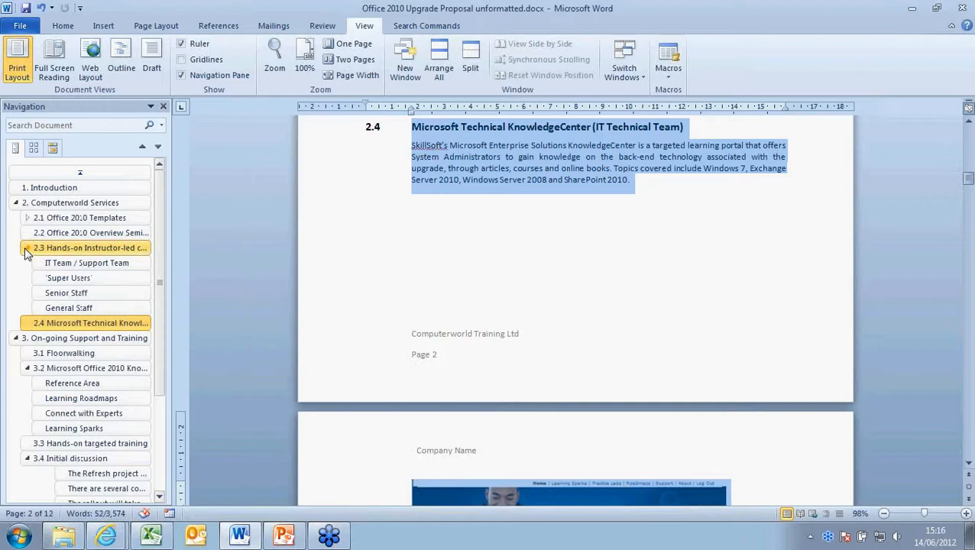
click(26, 250)
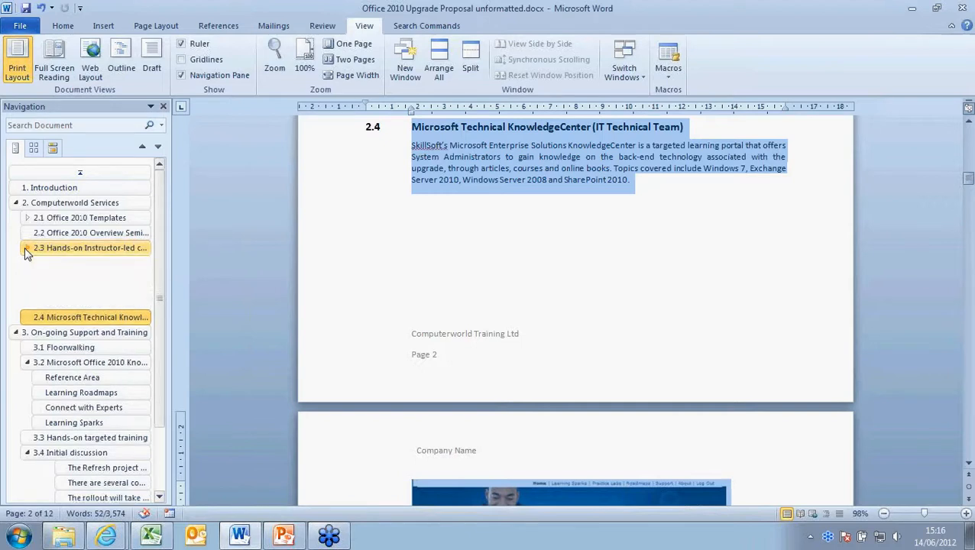
click(16, 203)
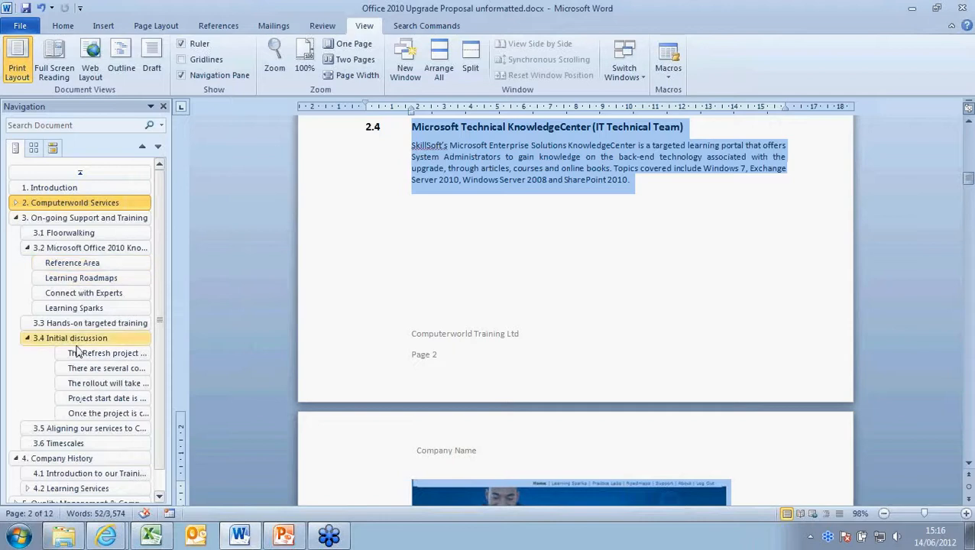
Promote the heading beginning "There are several company" under Initial discussion by two levels
right_click(80, 370)
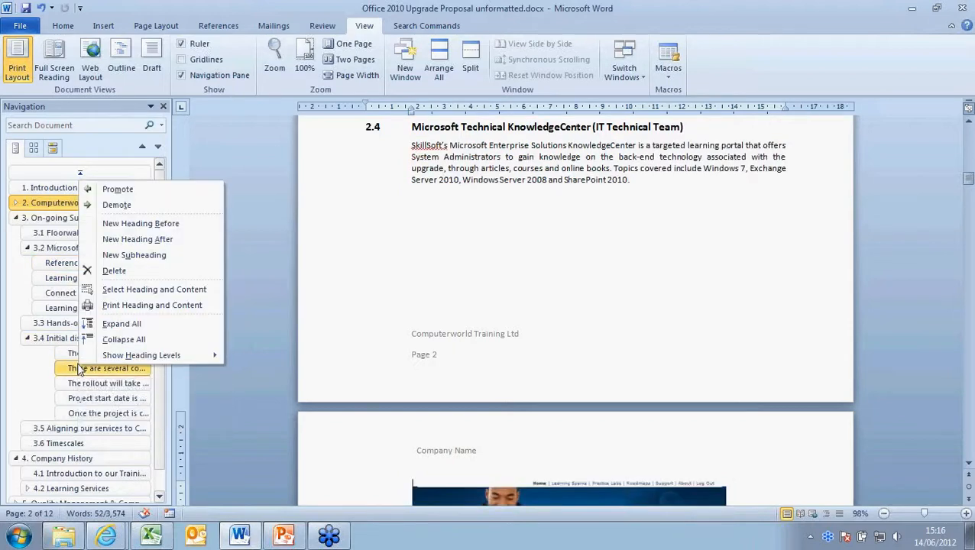
click(119, 191)
right_click(80, 370)
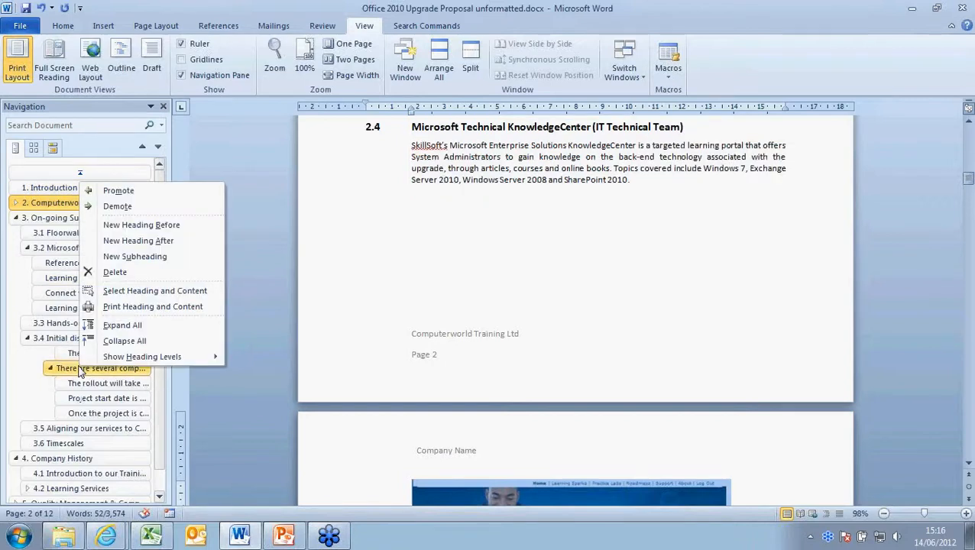
click(106, 196)
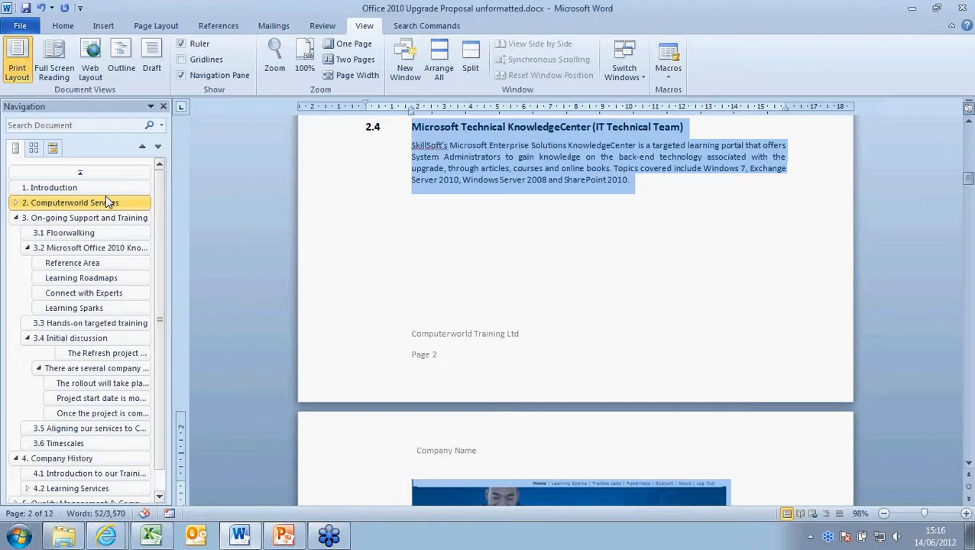
Insert the CW Office Services quick part on a new line after the last paragraph of the Introduction
click(410, 126)
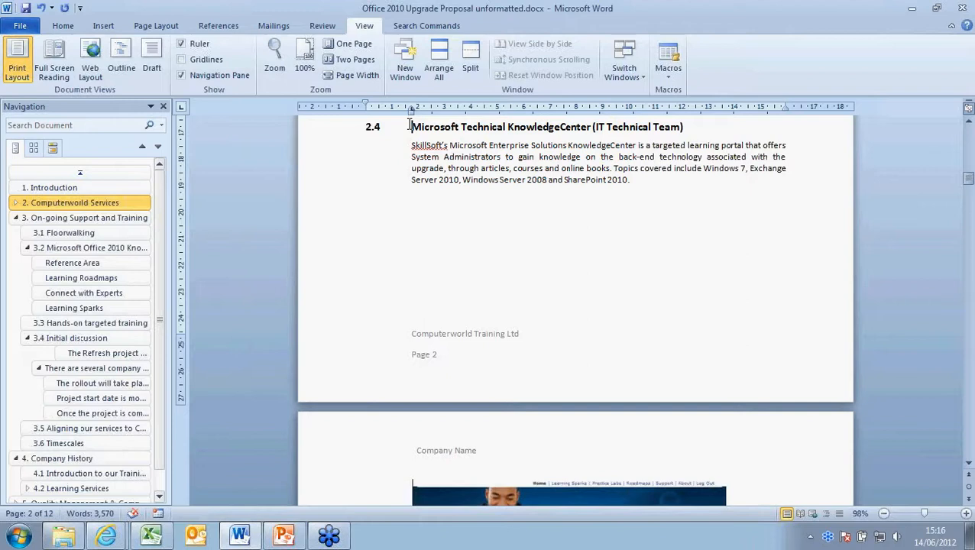
key(ctrl+Home)
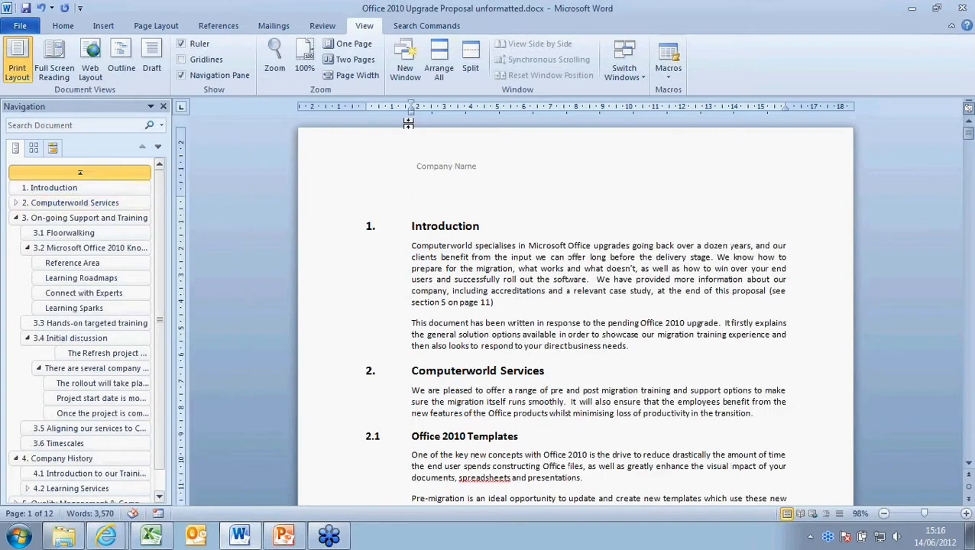
click(637, 347)
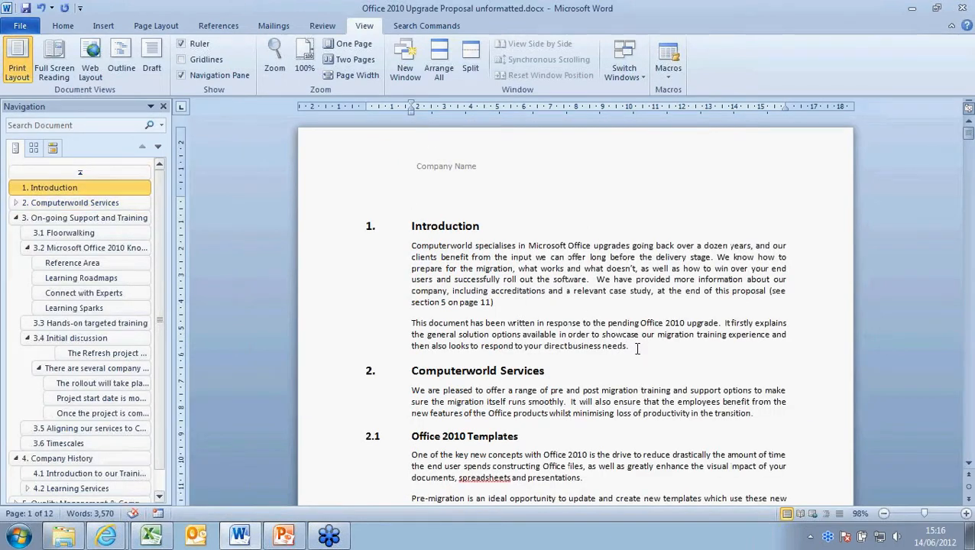
key(Return)
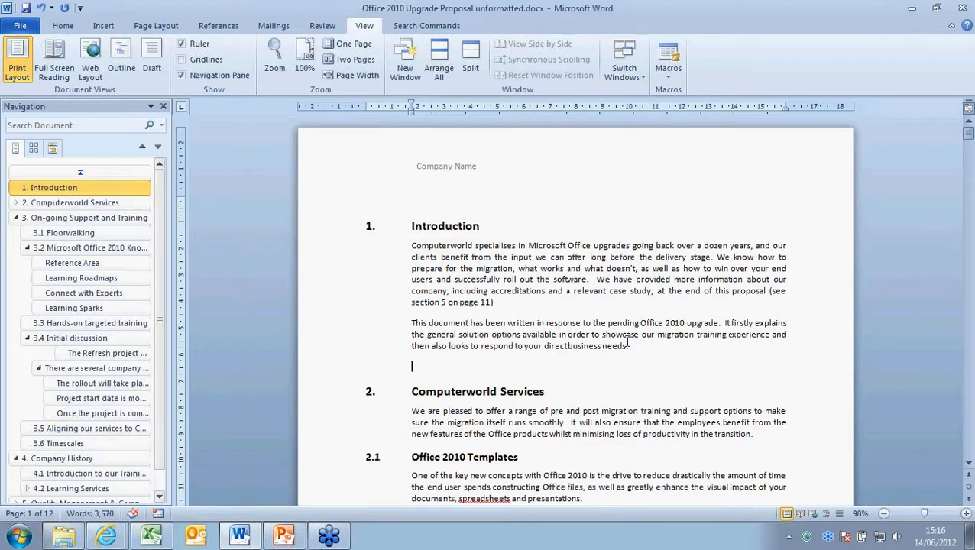
click(110, 27)
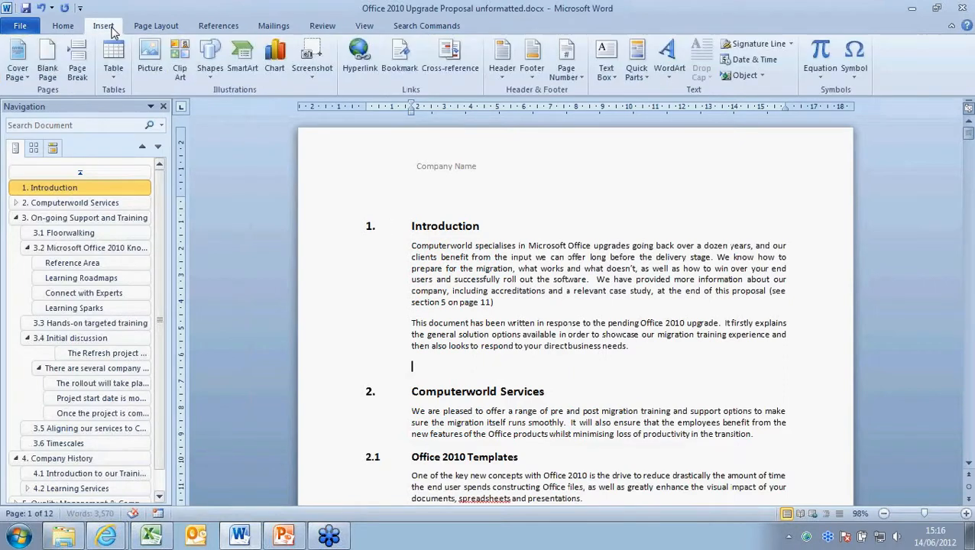
click(636, 69)
click(636, 74)
click(637, 76)
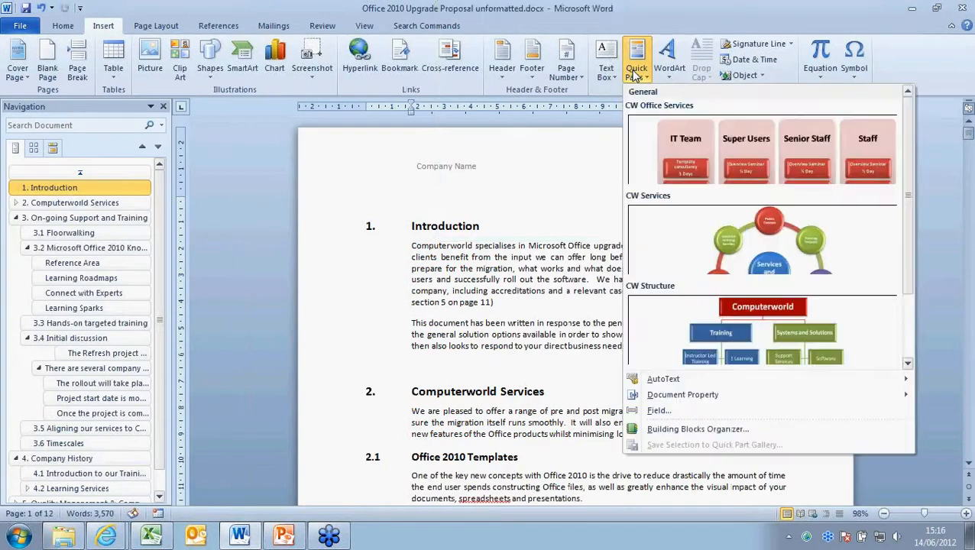
click(689, 146)
Insert the CW Services quick part on a new line after the Computerworld Services introductory paragraph
scroll(852, 276, down, 5)
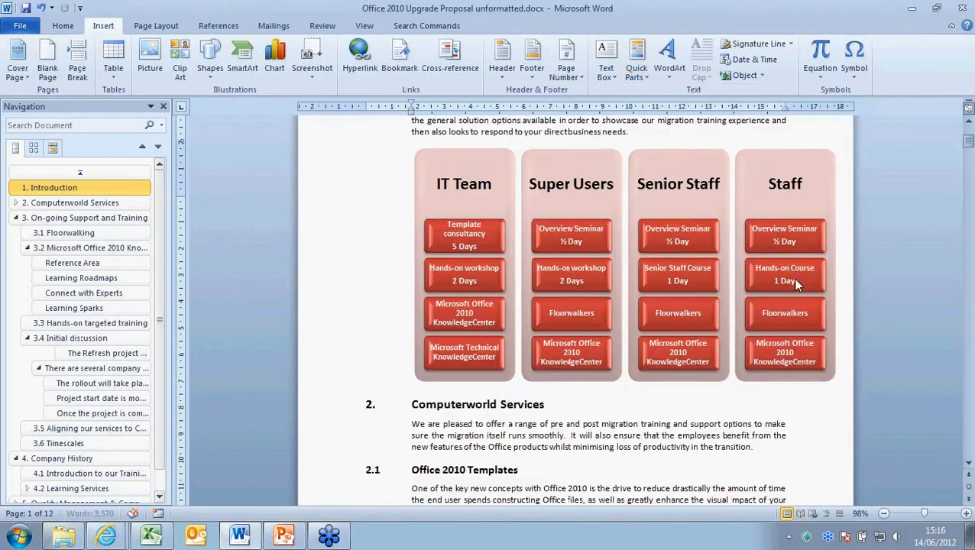
click(792, 277)
click(756, 435)
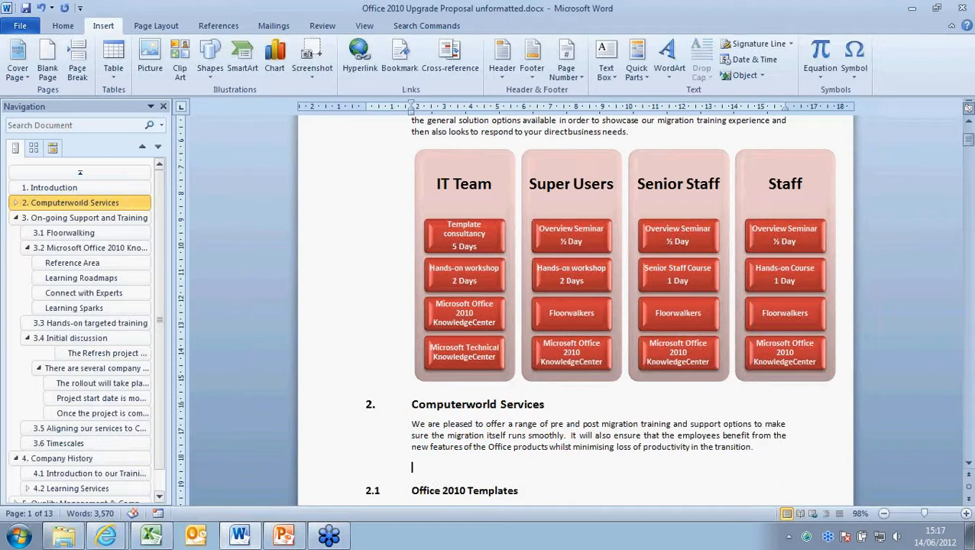
click(637, 70)
click(726, 239)
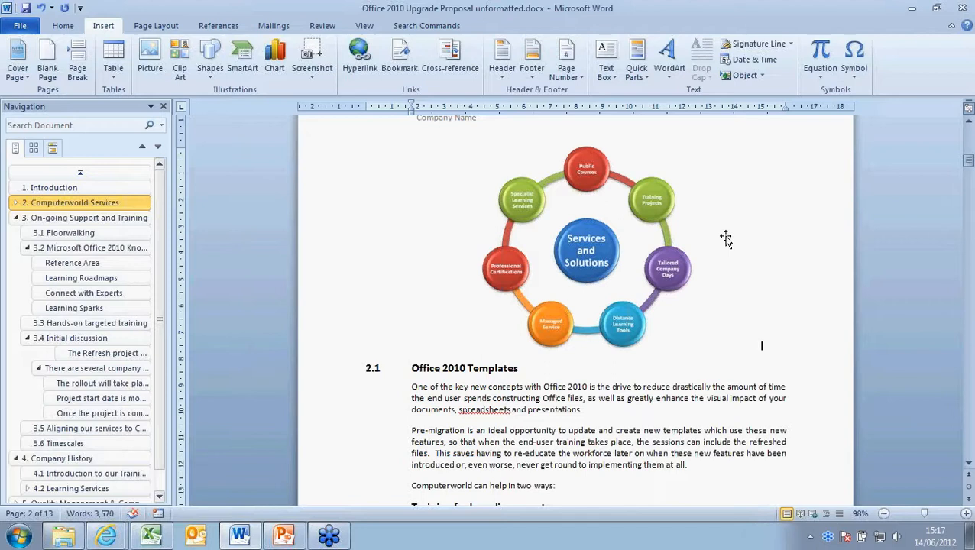
Insert a blank page at the start of the document and add the Automatic Table 1 table of contents on it
key(ctrl+Home)
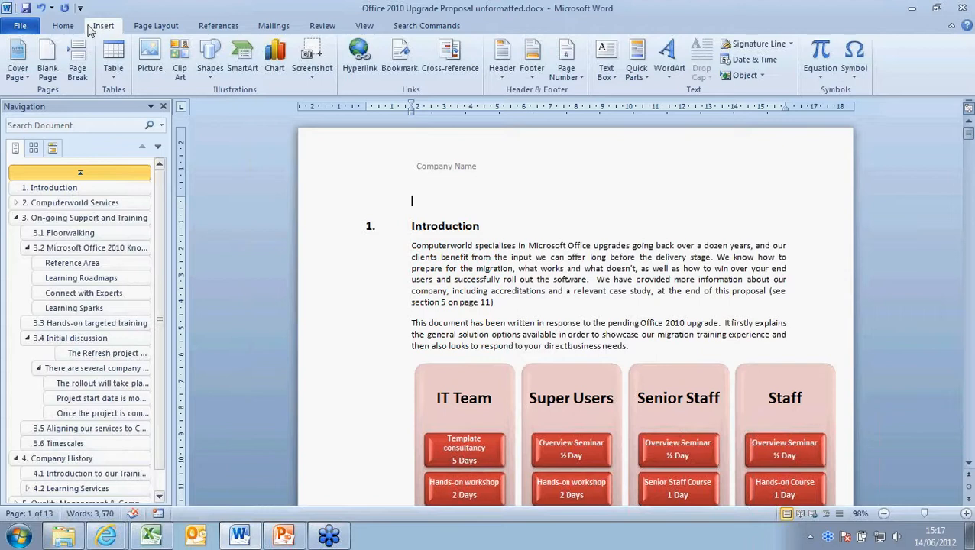
click(49, 60)
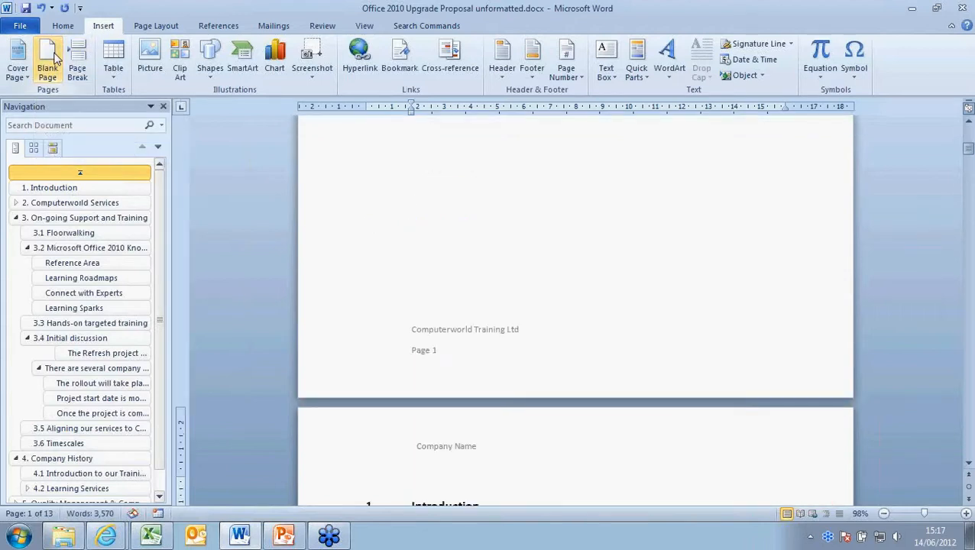
key(ctrl+Home)
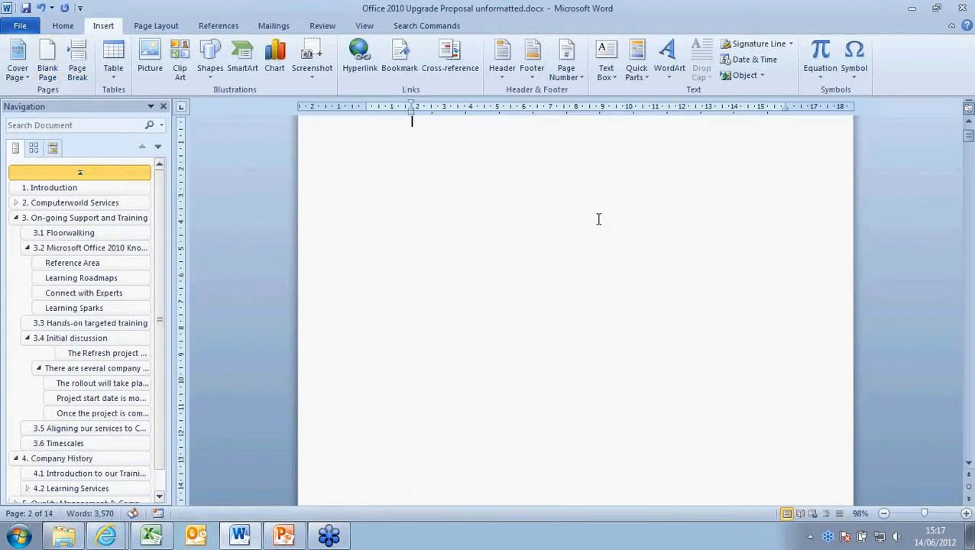
click(231, 29)
click(23, 57)
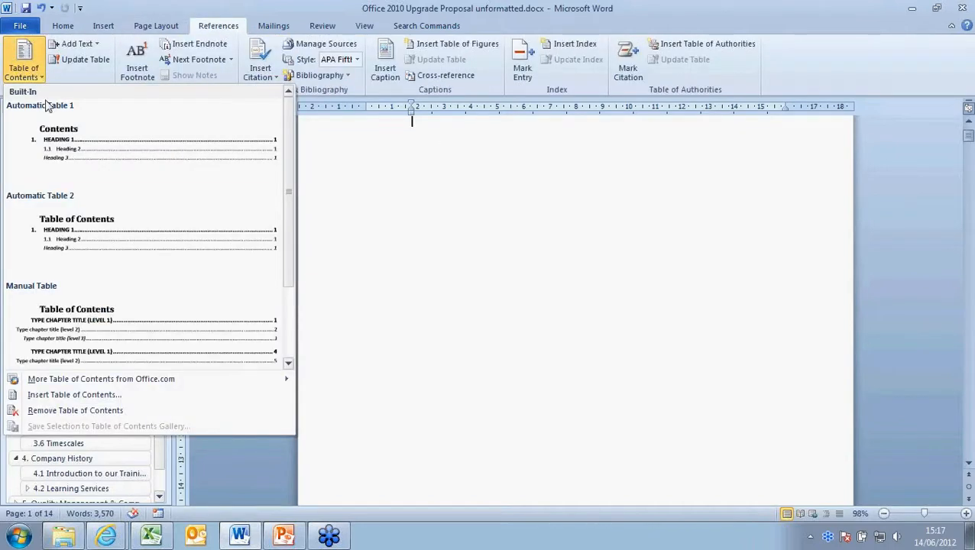
click(69, 128)
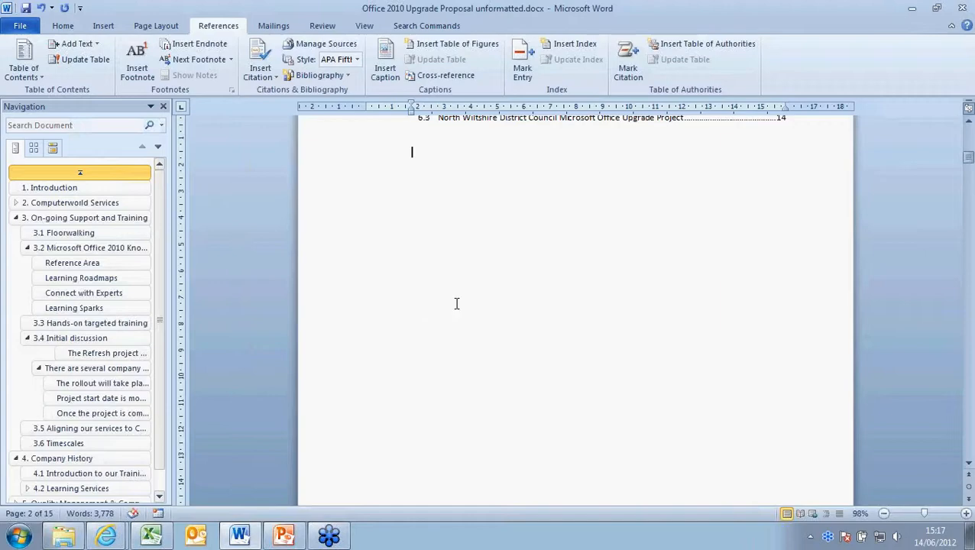
scroll(505, 308, up, 5)
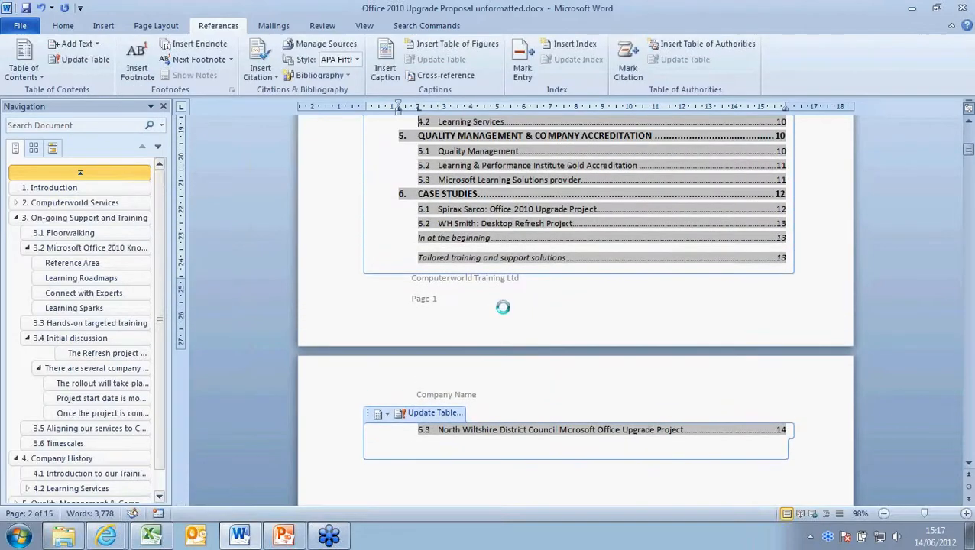
scroll(505, 312, up, 15)
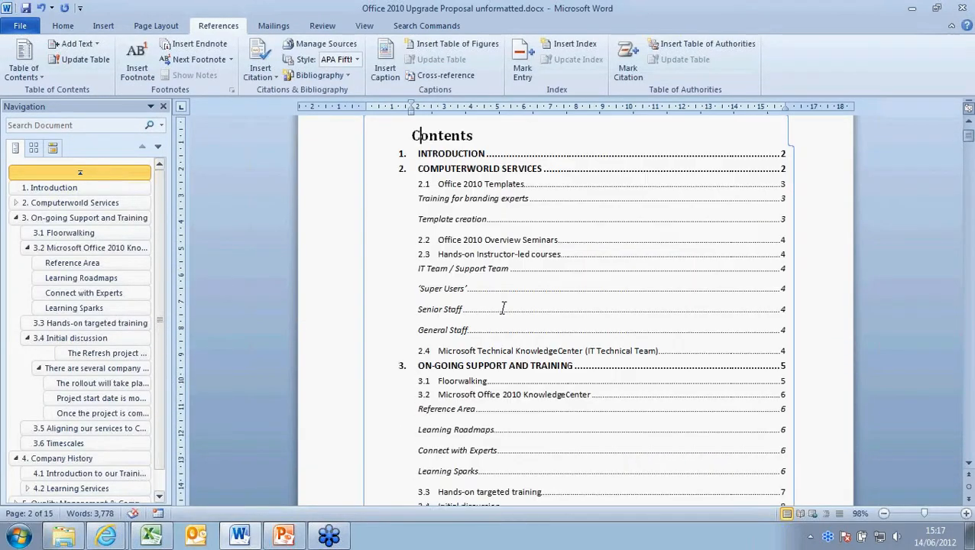
Add the Grid cover page to the proposal and reduce the zoom to 40% to show several pages
click(102, 27)
click(18, 71)
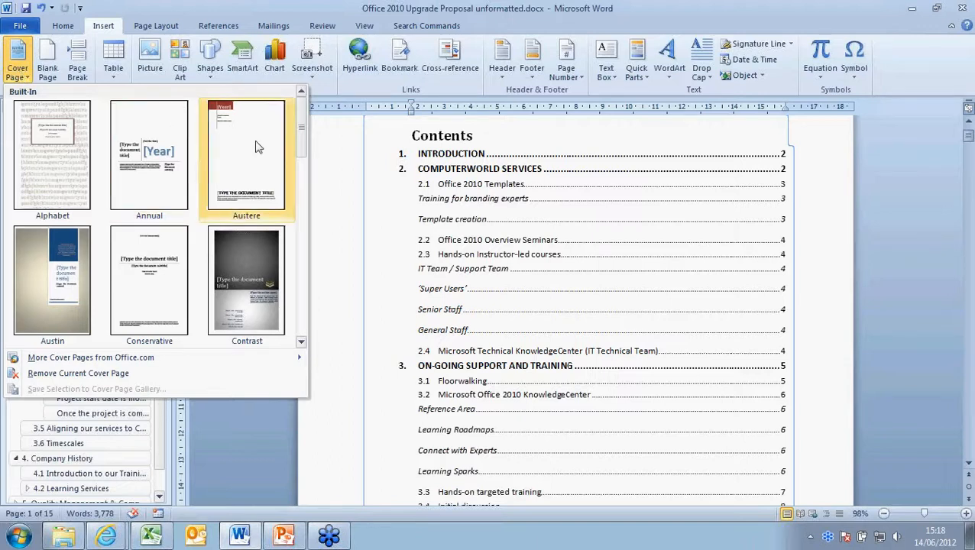
scroll(301, 171, down, 3)
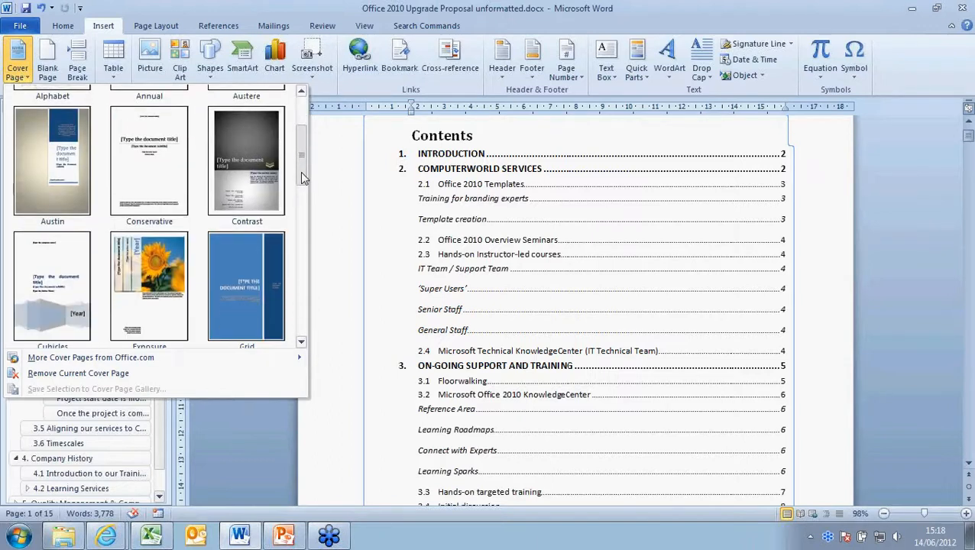
click(255, 120)
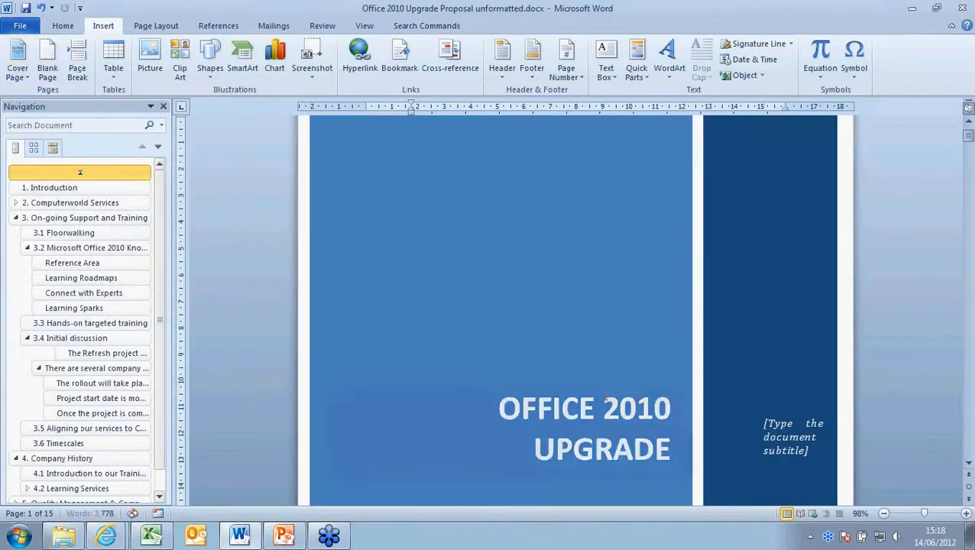
click(884, 514)
click(883, 515)
click(883, 515)
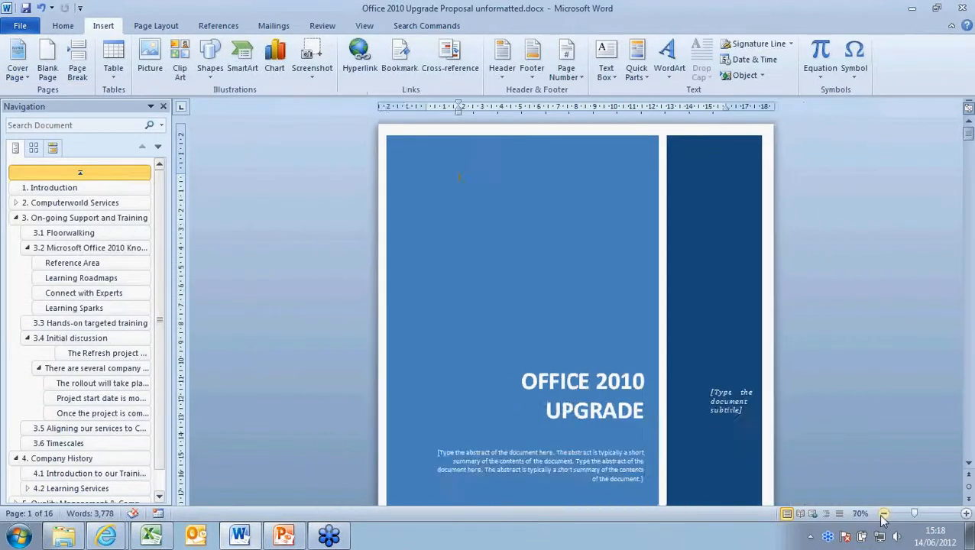
click(884, 515)
click(883, 514)
click(884, 514)
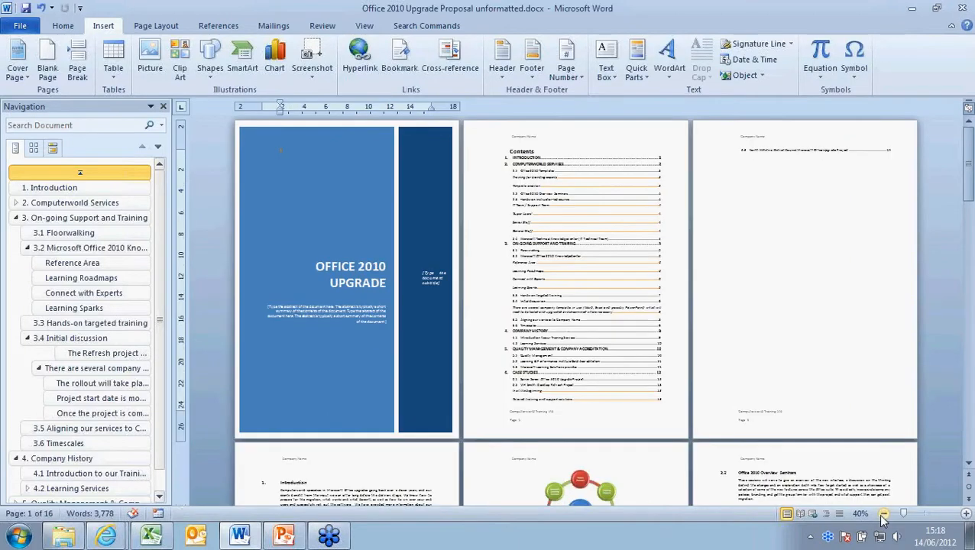
click(556, 307)
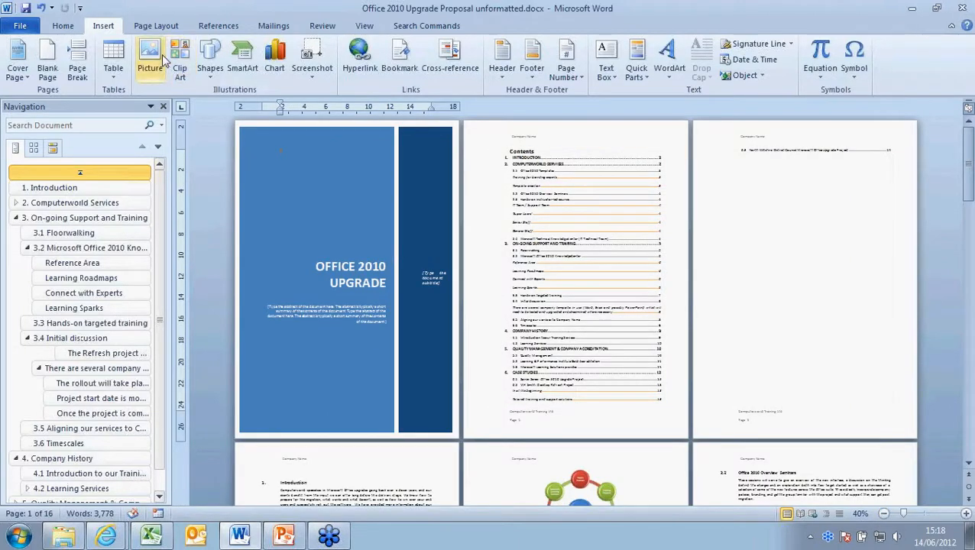
Replace the proposal's cover page with the Proposal Cover design from the General category
click(19, 69)
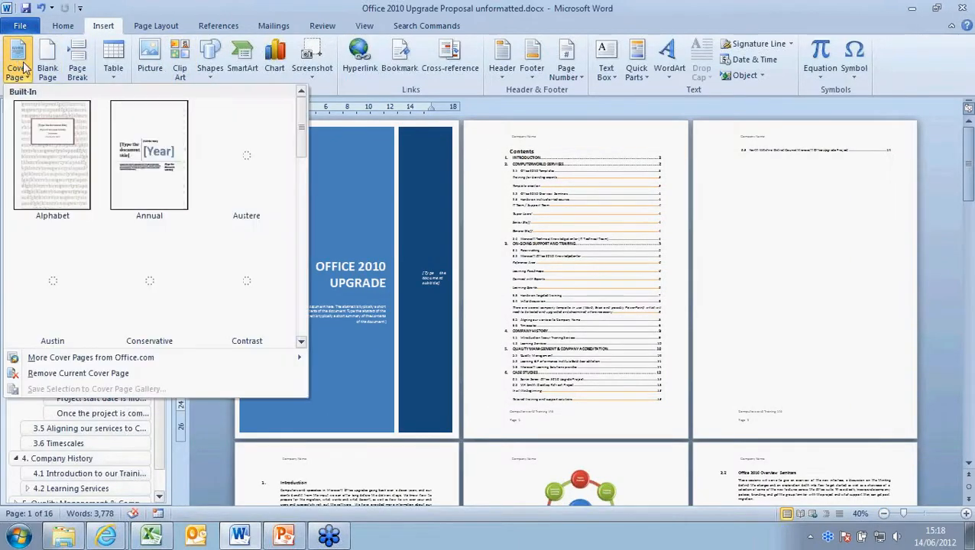
drag(303, 130, 302, 313)
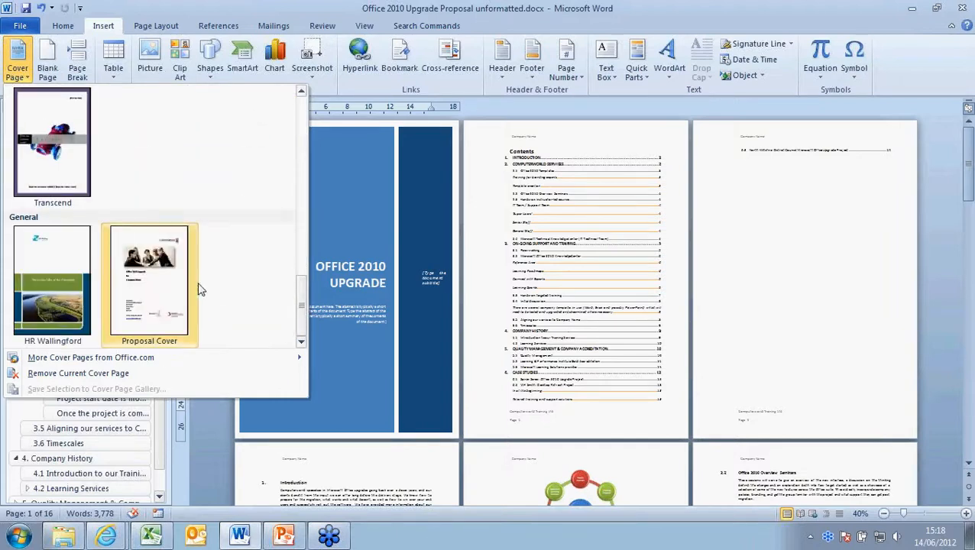
click(195, 287)
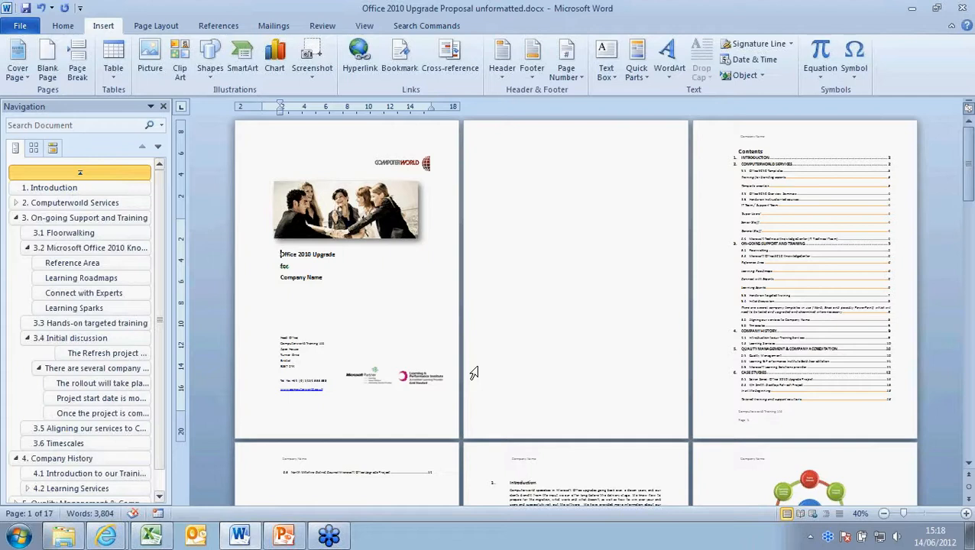
Switch to Excel and apply blue gradient data bars to the Year 1 to Year 4 Corporate sales, Exports and Peripherals figures on the P&L 2 sheet
click(152, 537)
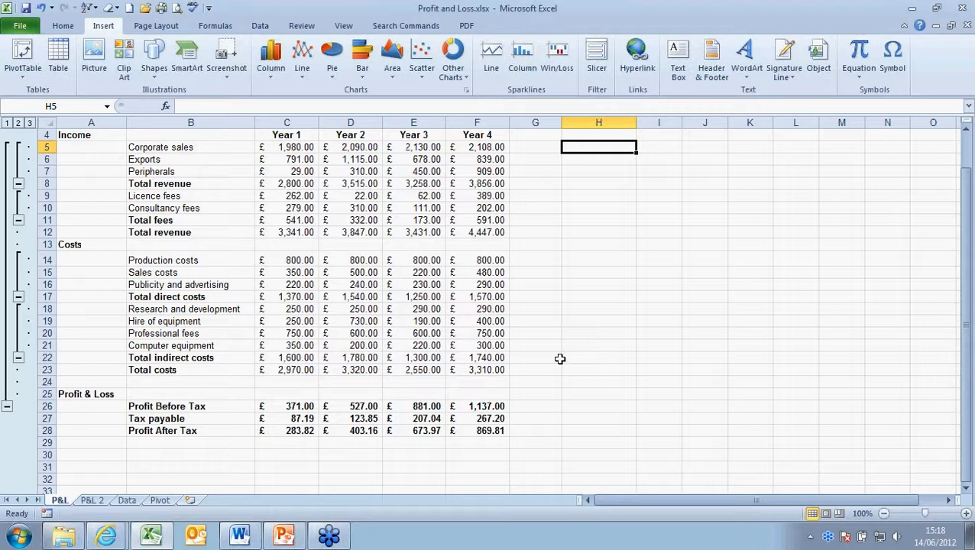
click(90, 501)
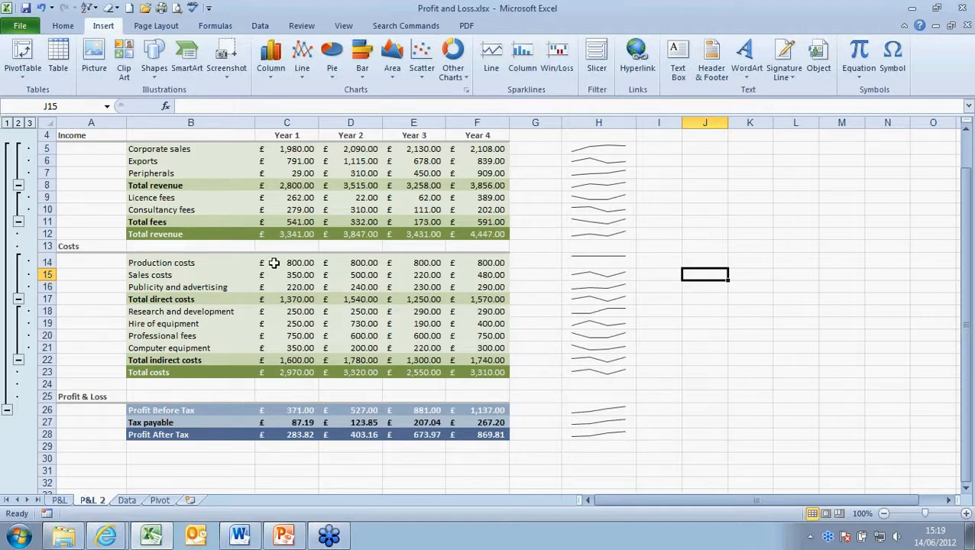
click(302, 149)
drag(302, 149, 457, 172)
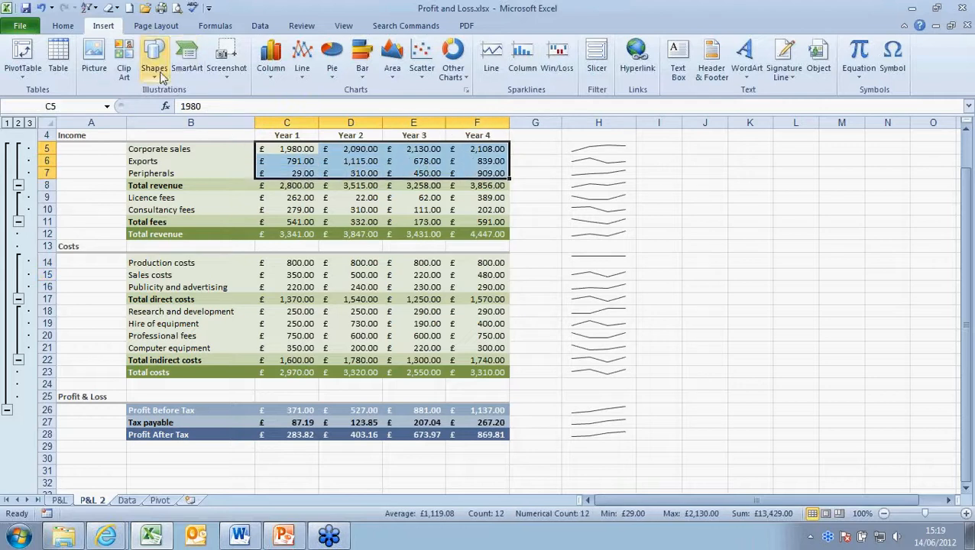
click(63, 25)
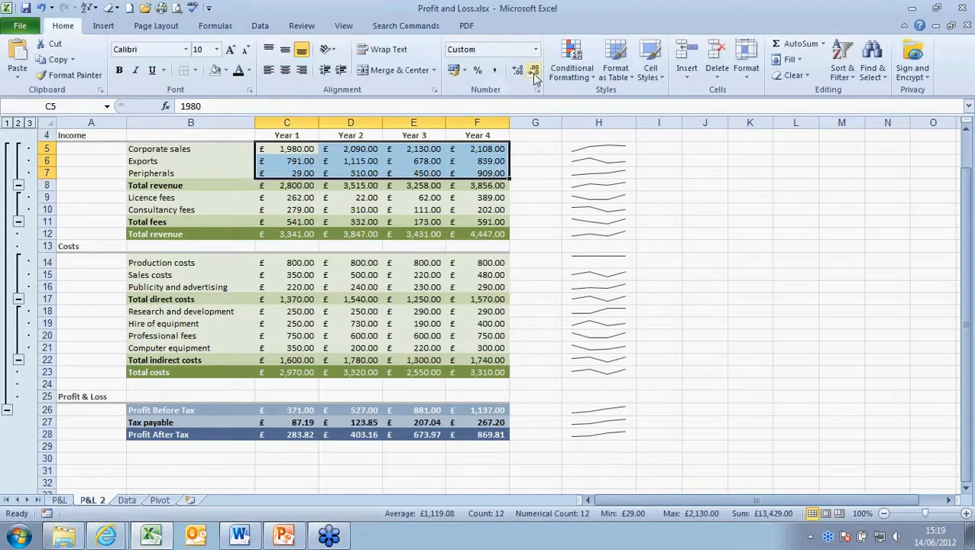
click(568, 72)
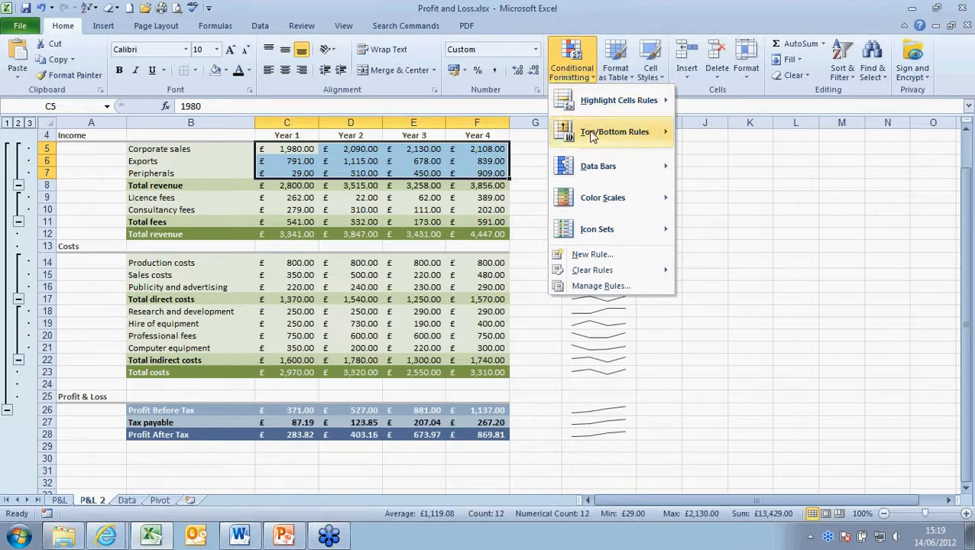
mouse_move(614, 168)
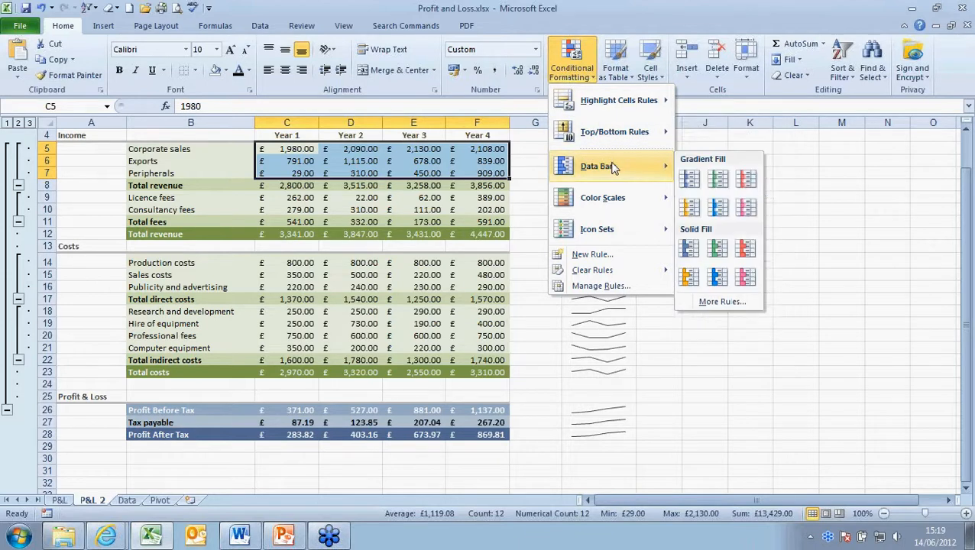
click(689, 179)
click(688, 175)
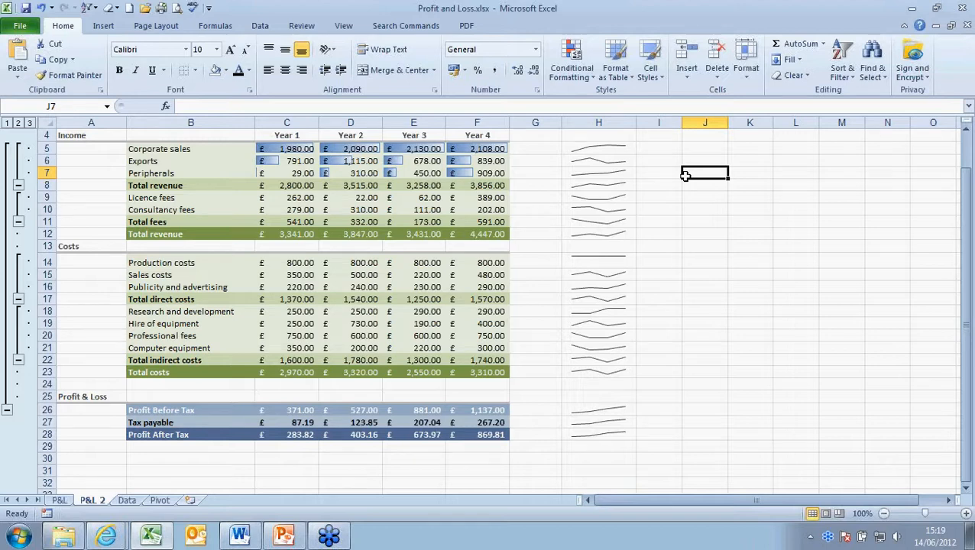
Set the Year 2 licence fees in cell D9 to 400
click(619, 150)
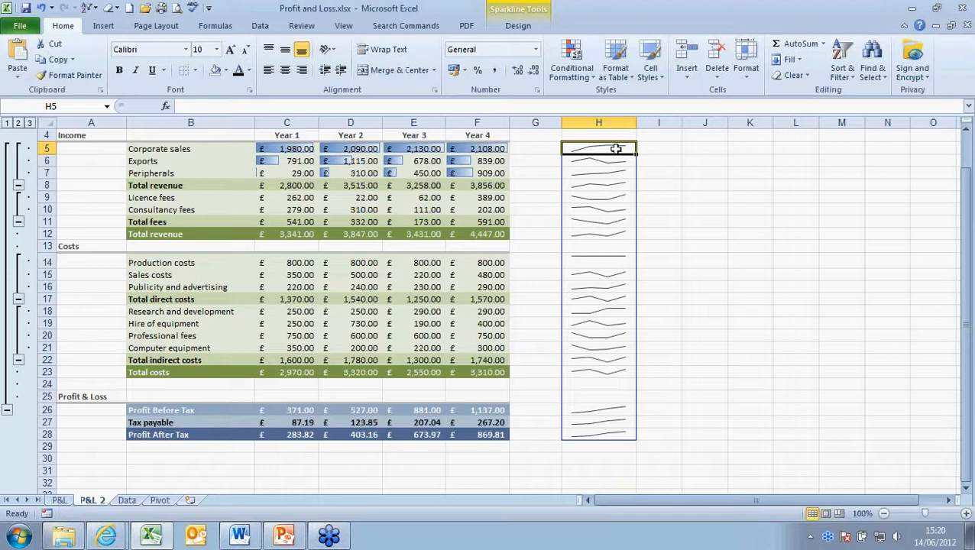
click(268, 199)
drag(285, 198, 454, 198)
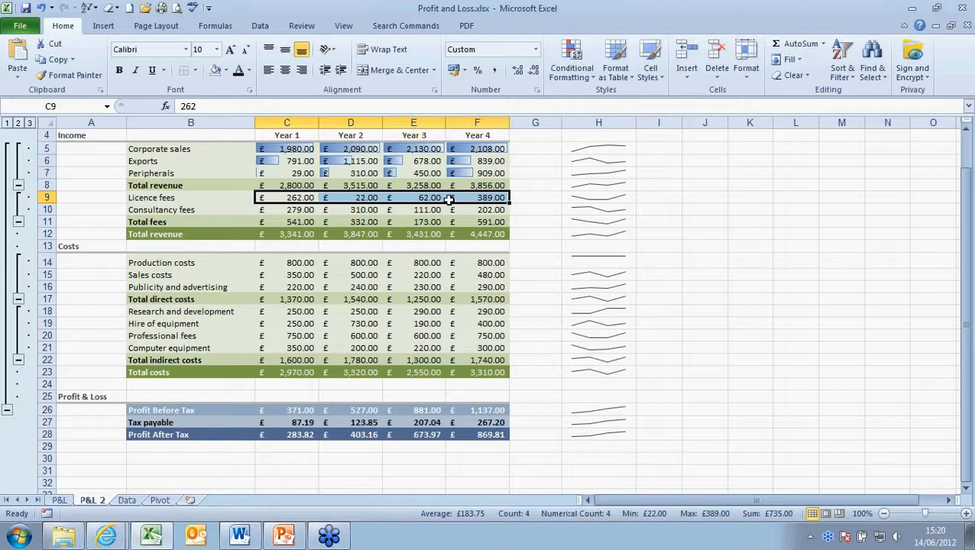
click(357, 196)
text(4)
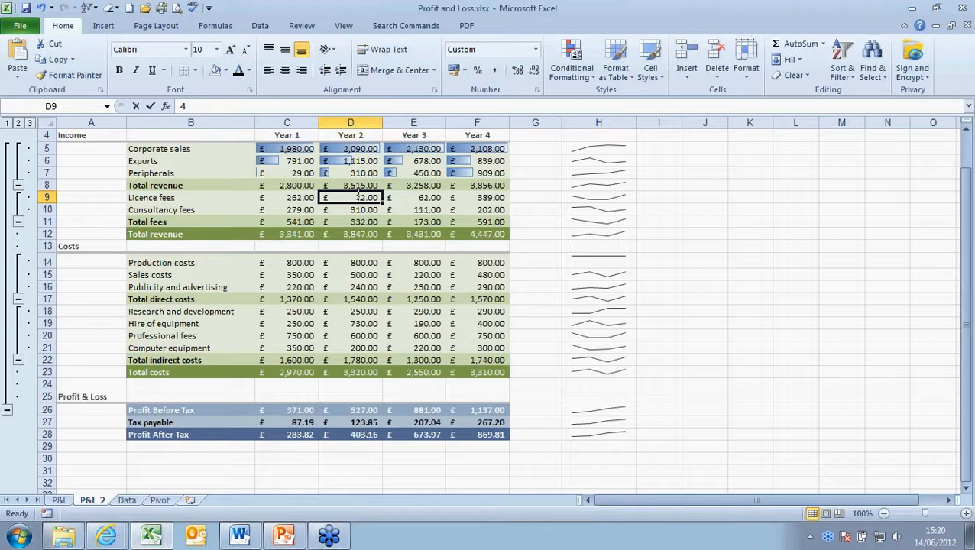
text(00)
key(Return)
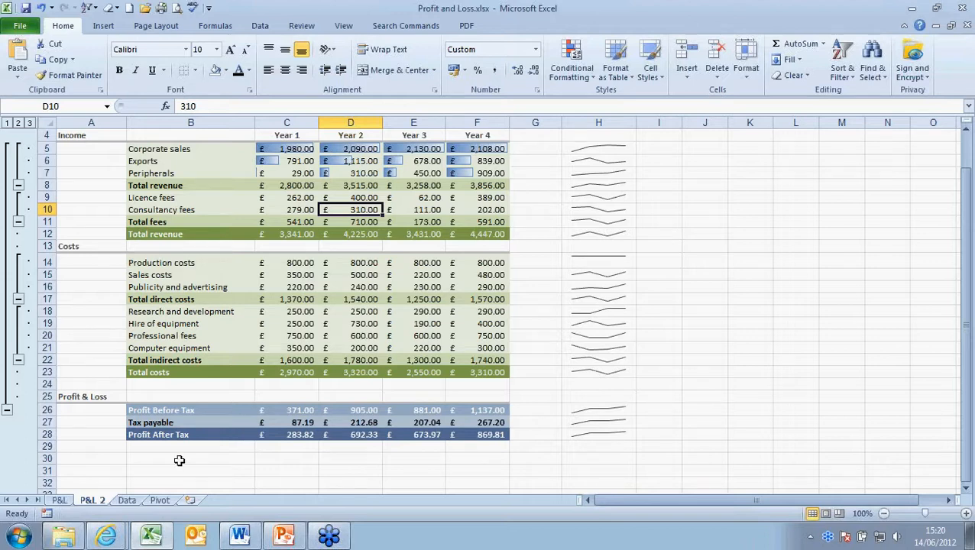
Filter the monthly sales pivot table and chart on the Pivot sheet by Globetrotter, Long Ranger and Fuller Techno in turn with the Product slicer
click(127, 501)
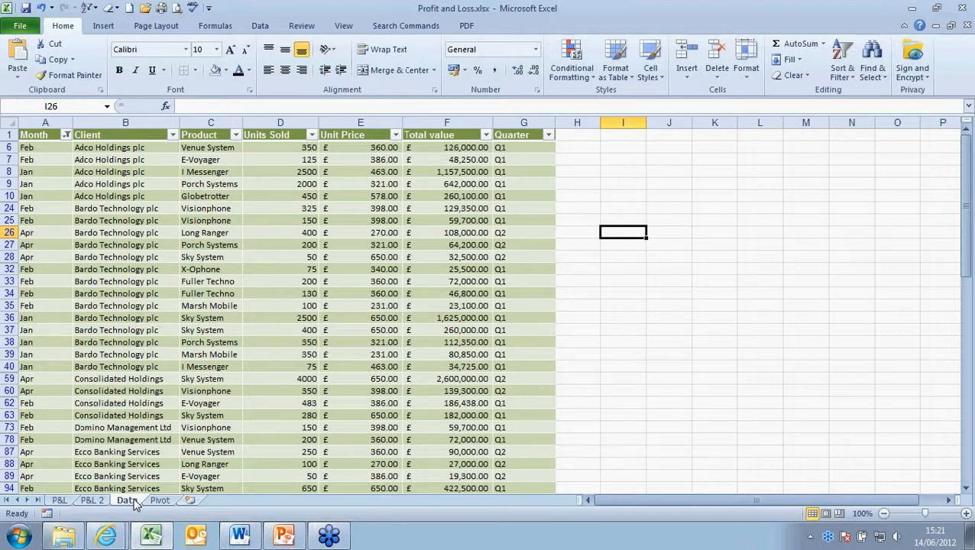
click(158, 501)
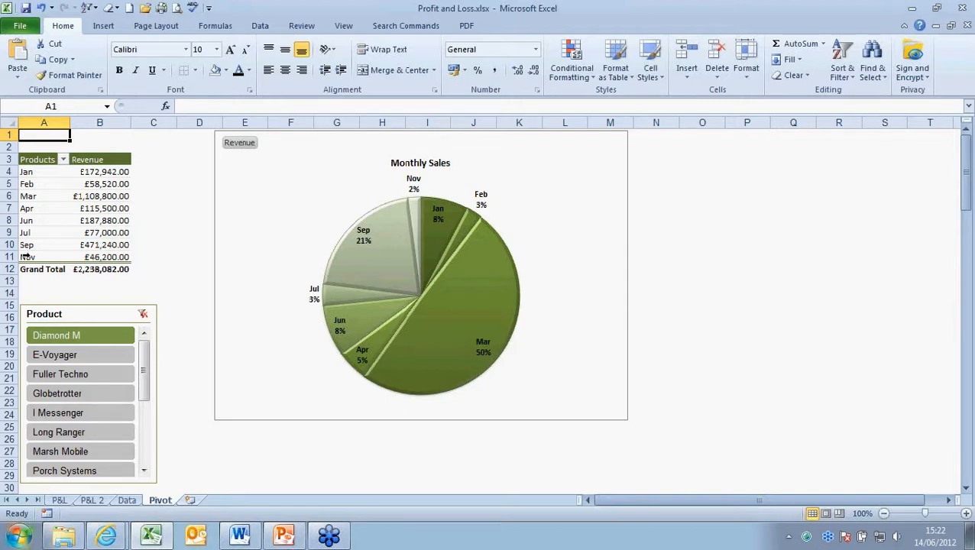
click(76, 306)
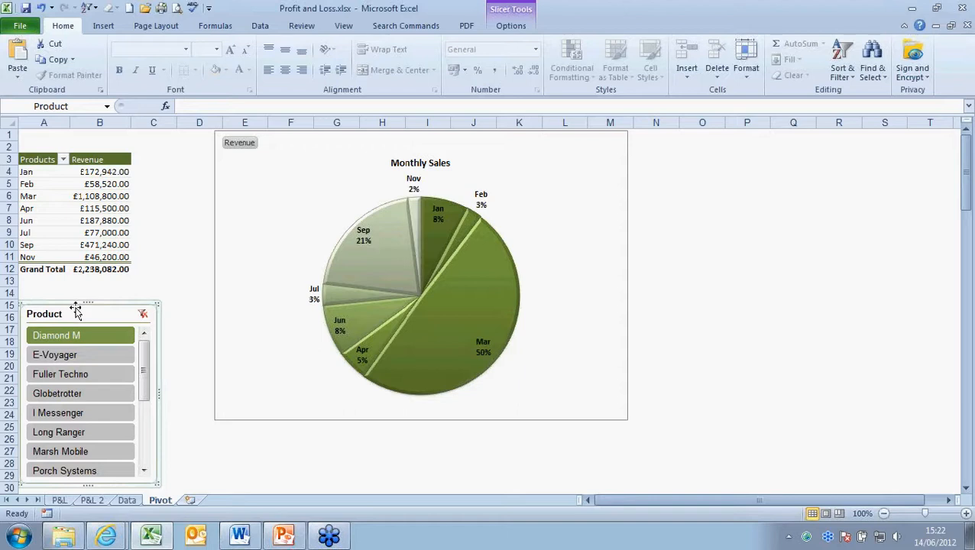
click(90, 393)
click(99, 433)
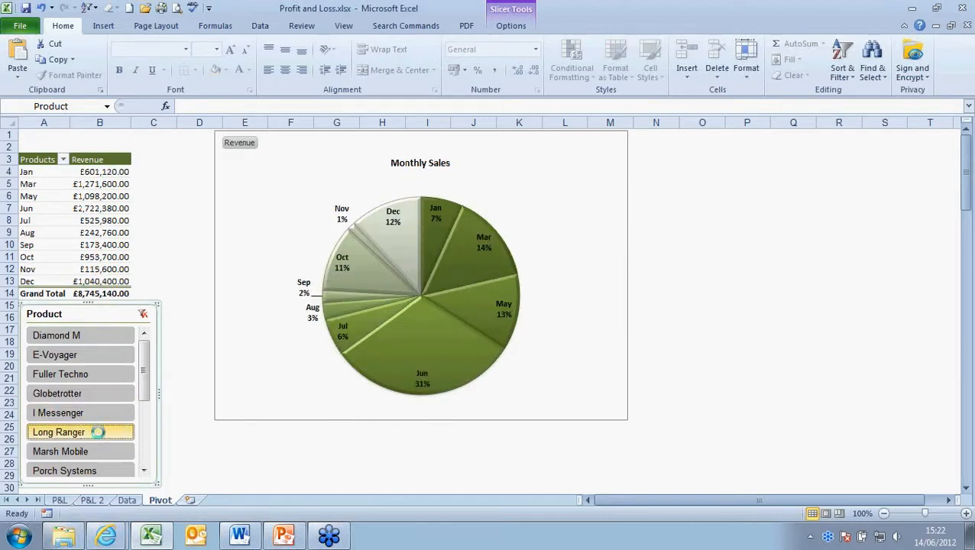
click(99, 381)
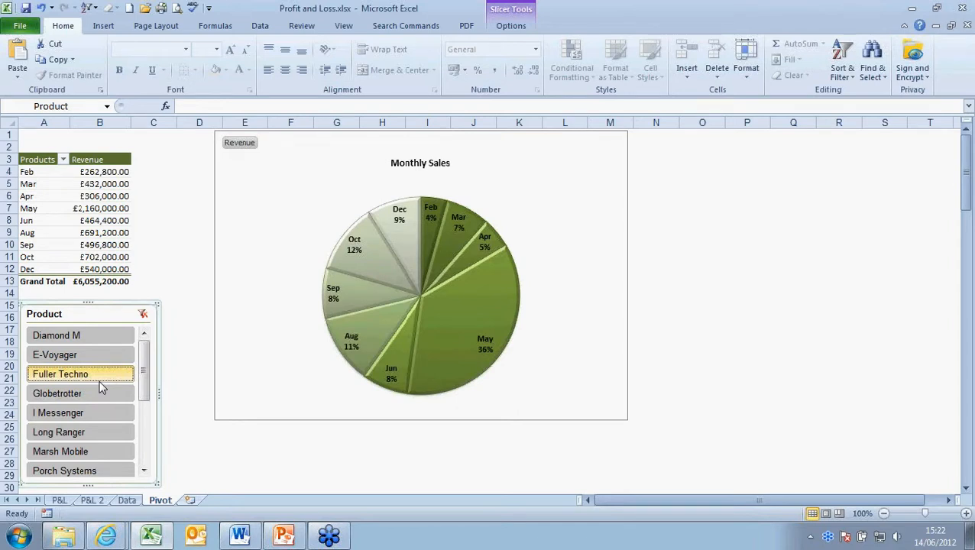
Filter the Pivot sheet's monthly sales to Diamond M, Fuller Techno and I Messenger together with the Product slicer
click(100, 340)
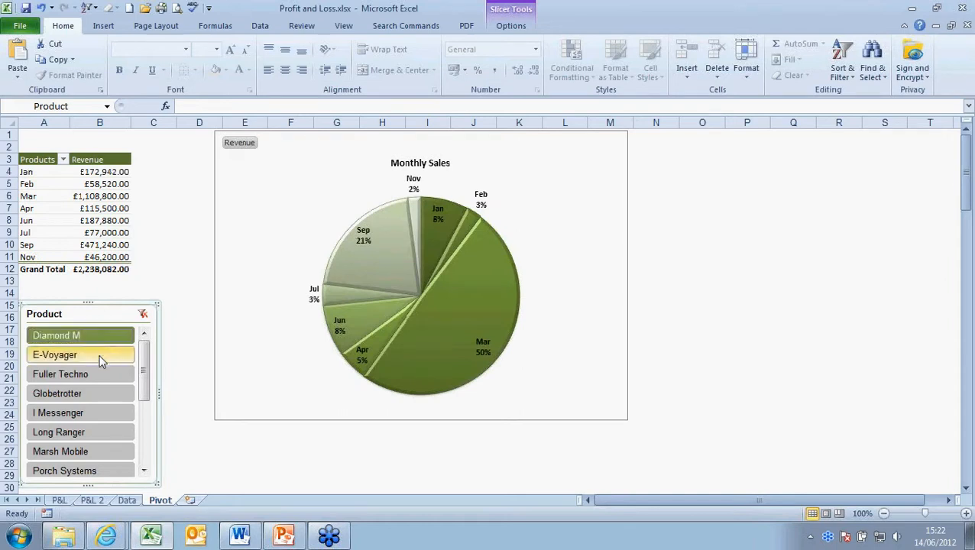
ctrl+click(102, 373)
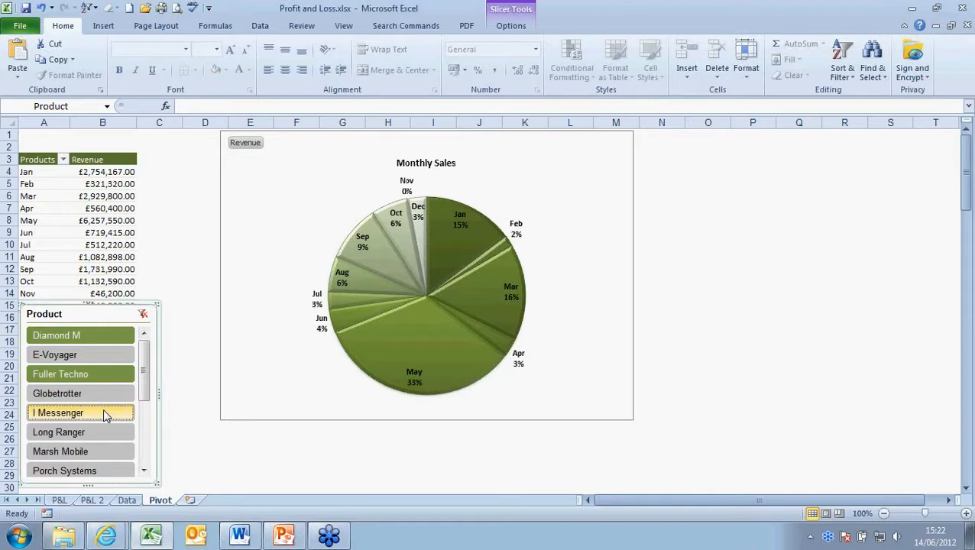
ctrl+click(105, 413)
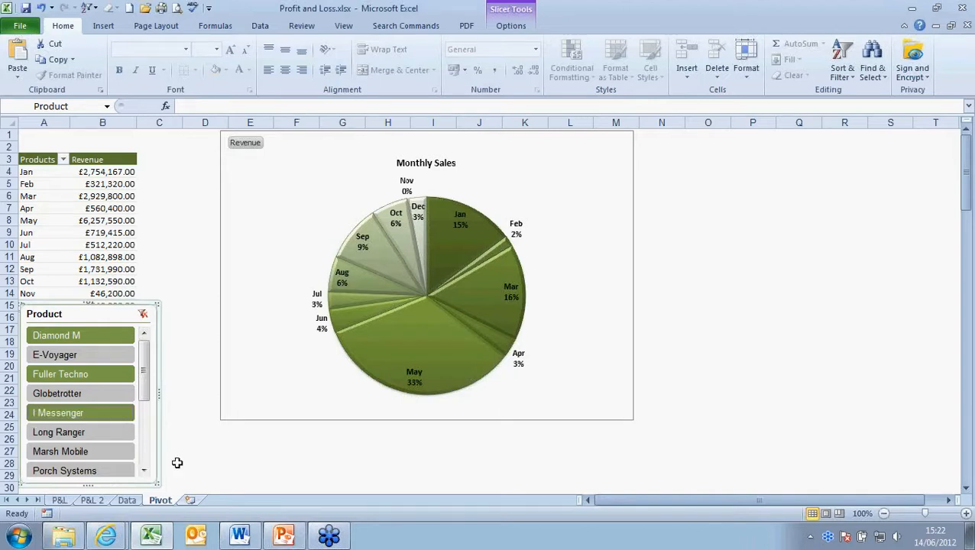
Switch to PowerPoint and start the slide show from slide 19, Outlook Conversation View
click(284, 535)
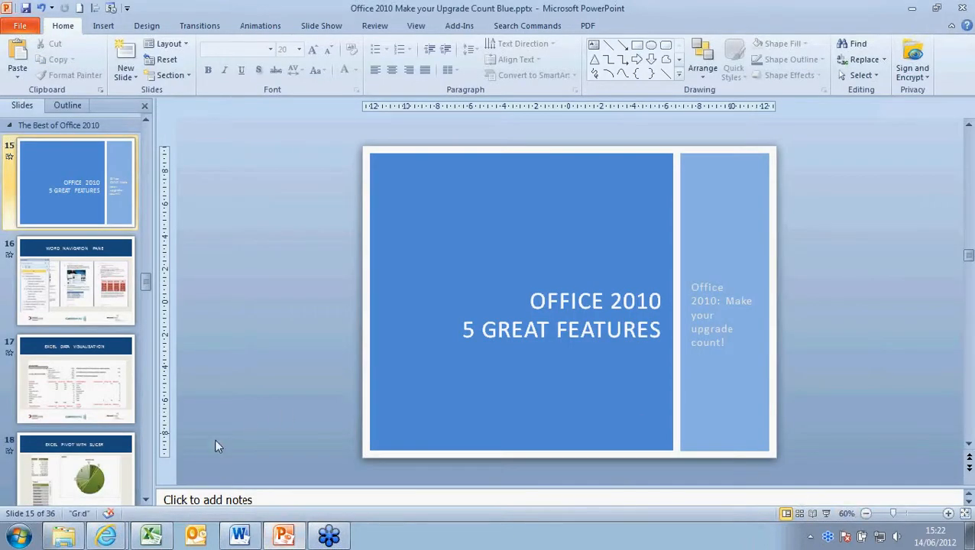
scroll(116, 319, down, 4)
click(115, 315)
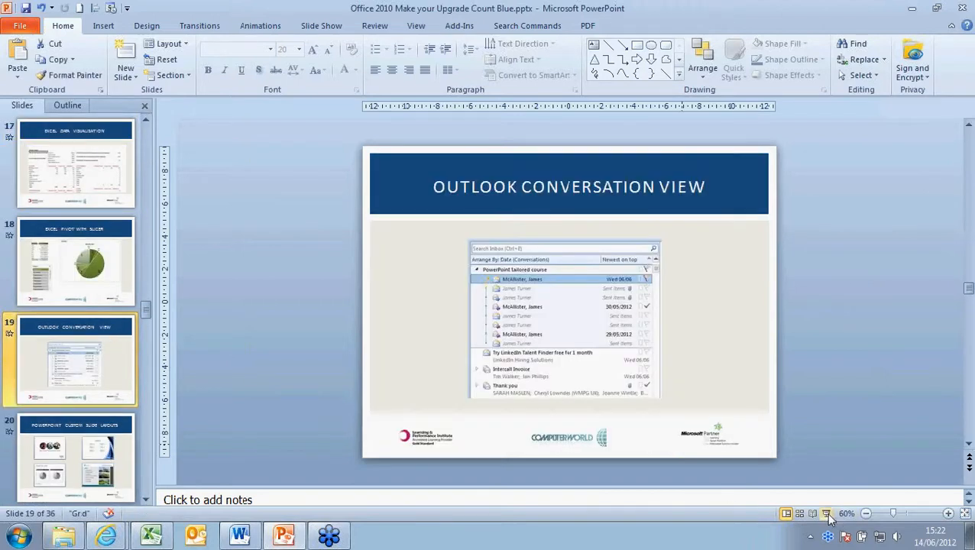
click(827, 514)
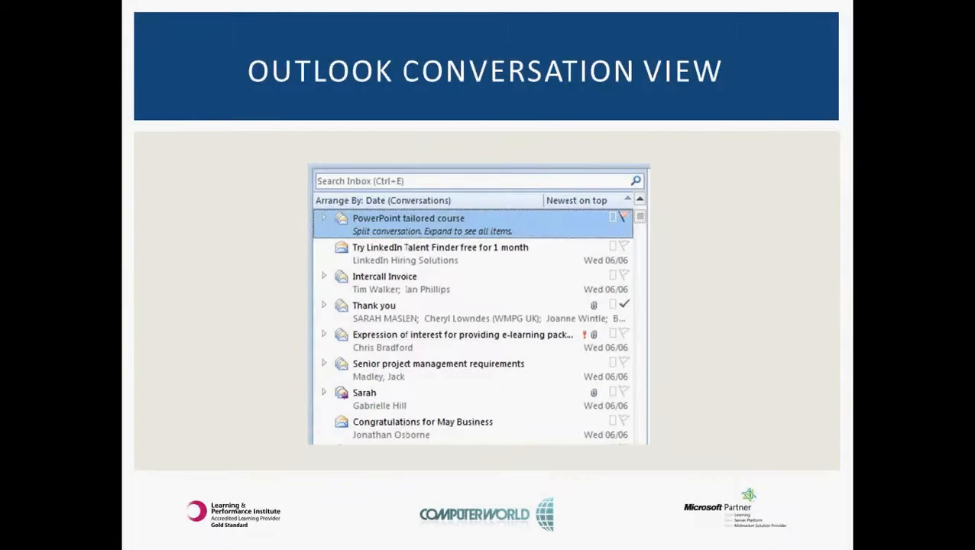